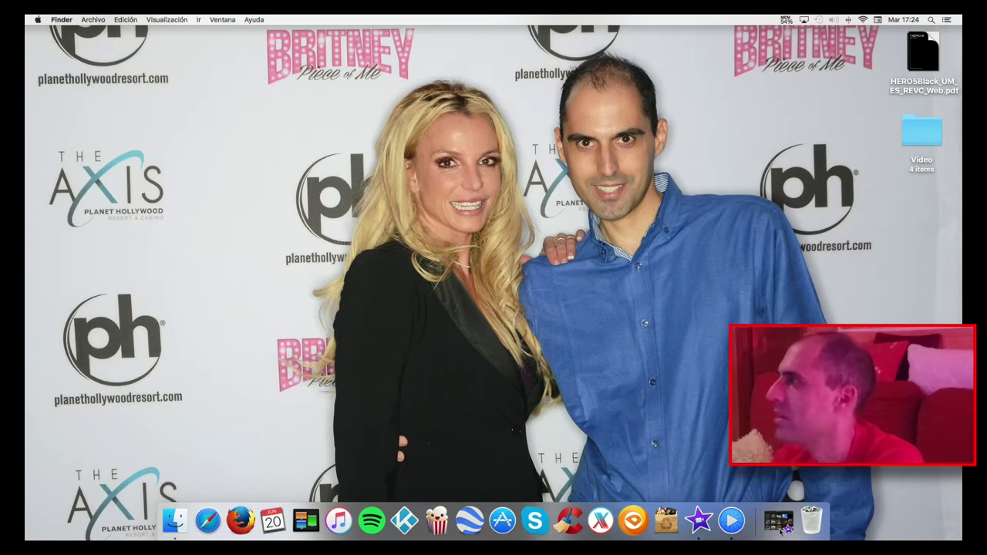
- Open iMovie and create a new empty movie project (Película)
left_click(698, 519)
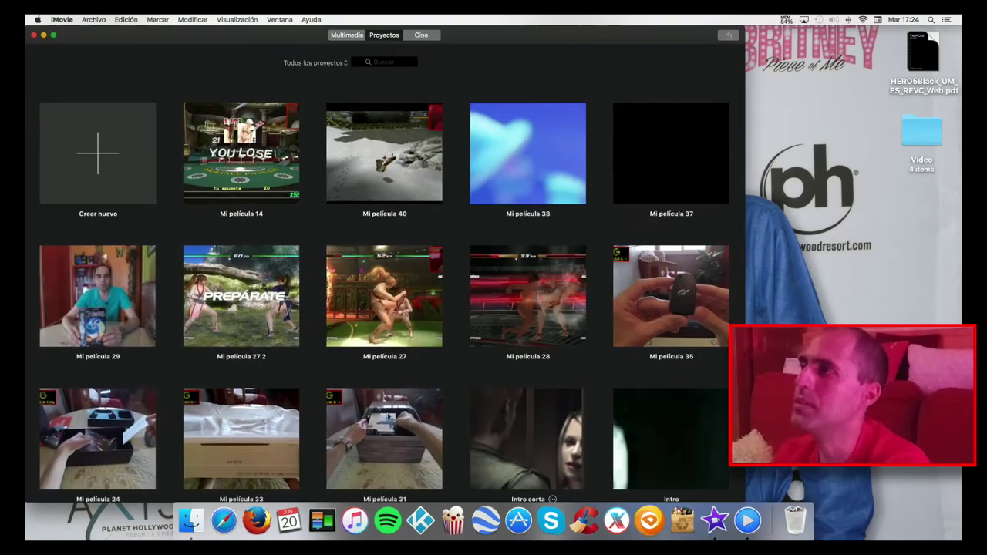
scroll(367, 397, "down", 8)
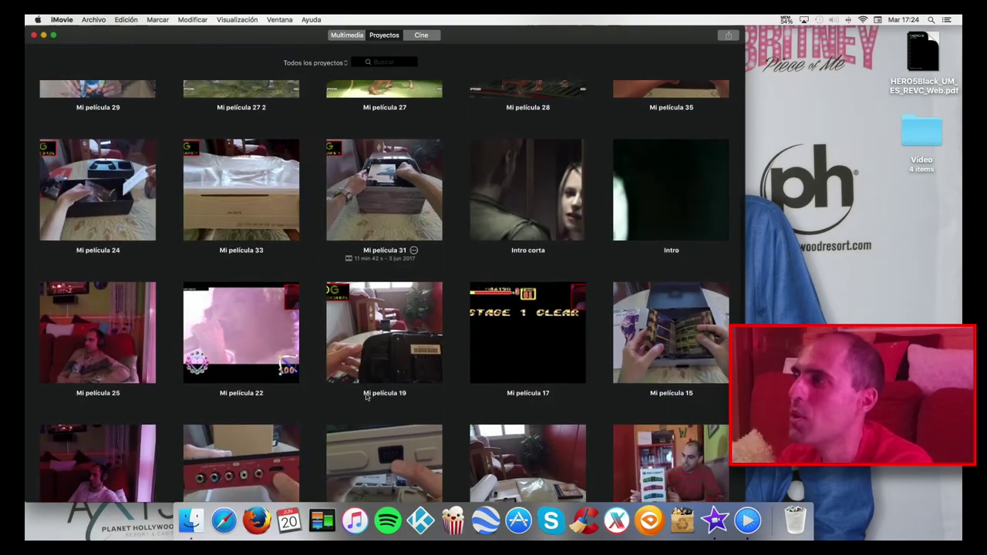
scroll(366, 397, "up", 8)
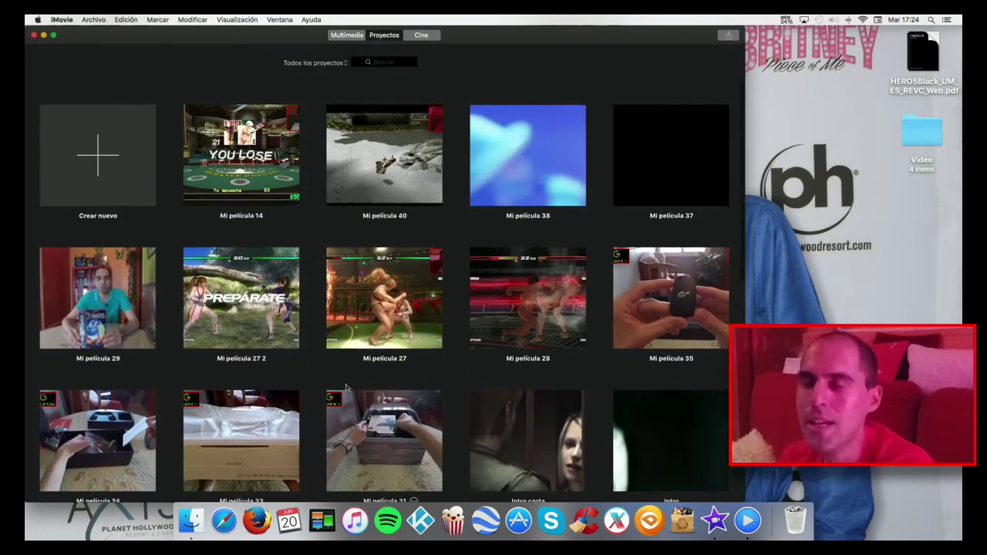
left_click(93, 162)
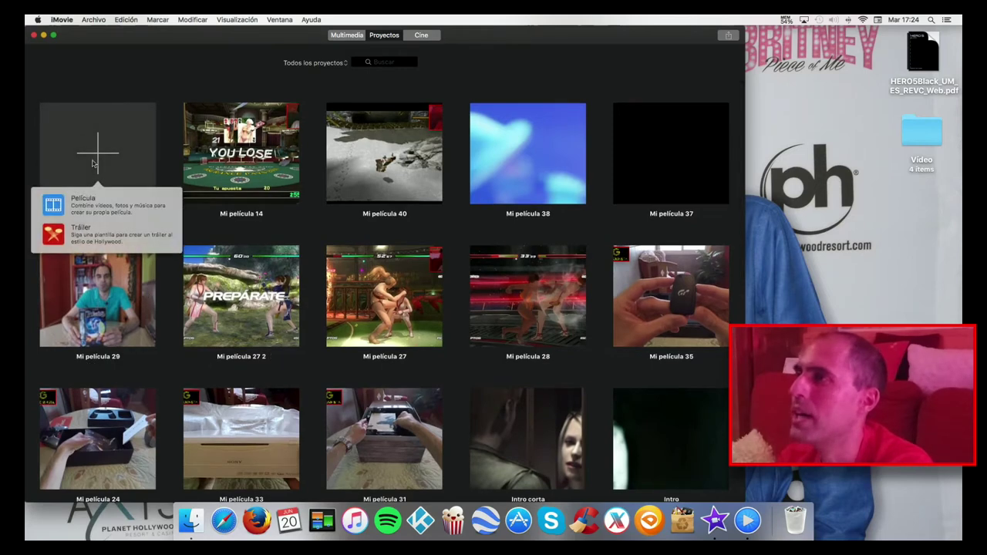
left_click(82, 202)
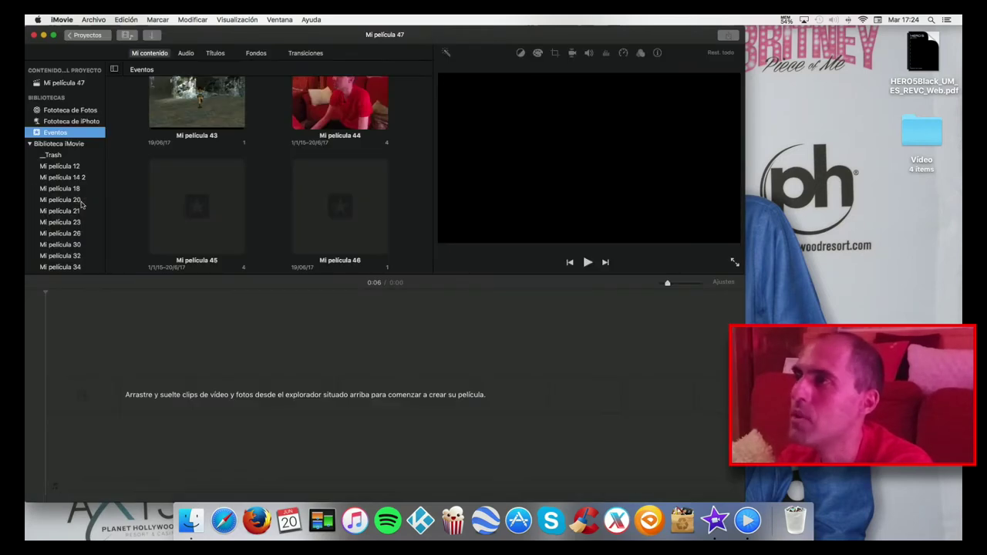
- Show the available transitions and add Intro corta.mov from the Vídeo folder on the desktop to the empty timeline
left_click(303, 55)
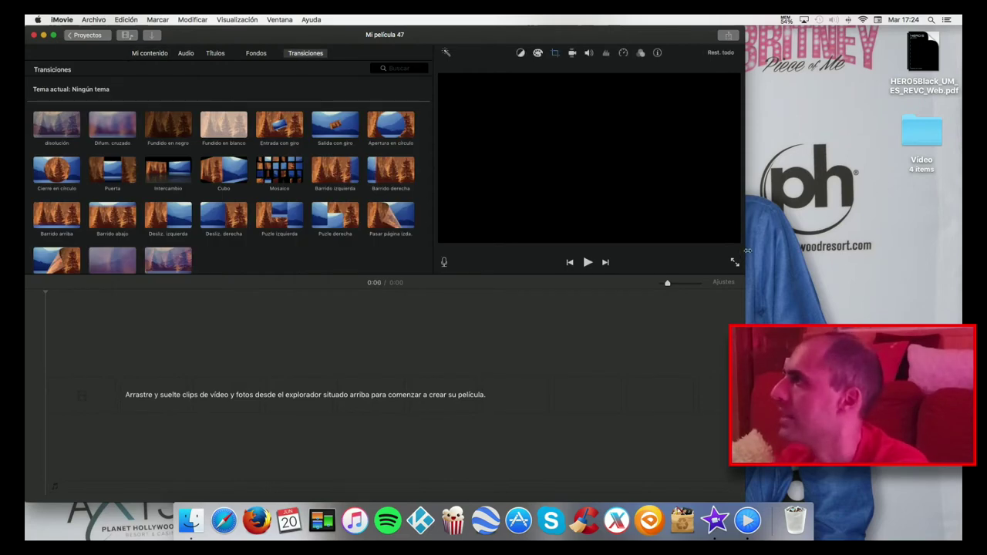
left_click_drag(758, 248, 889, 242)
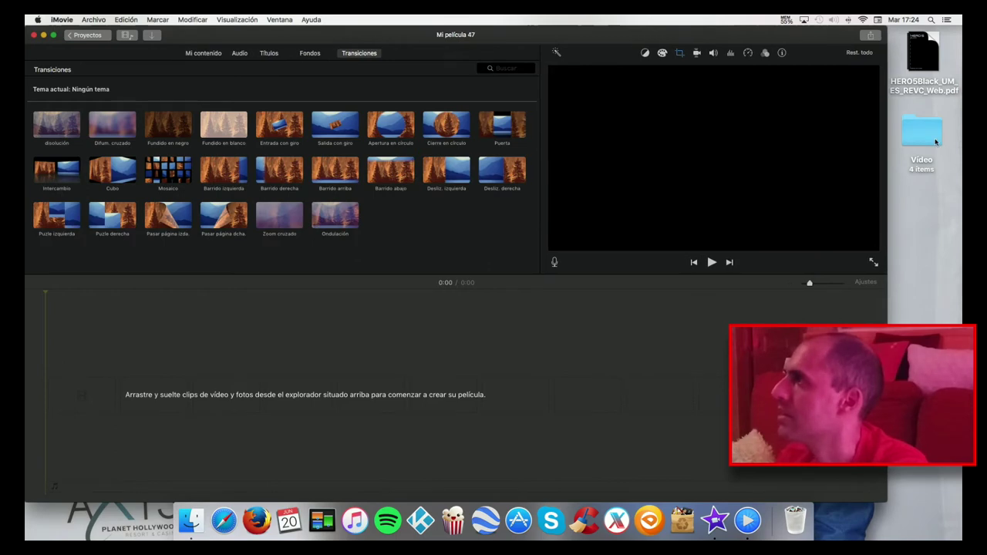
double_click(936, 142)
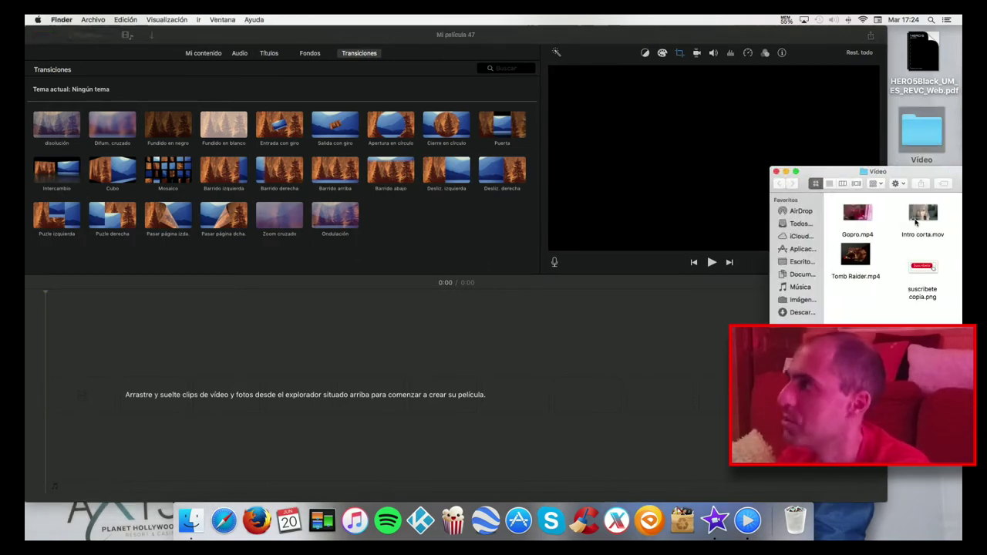
left_click_drag(918, 220, 205, 358)
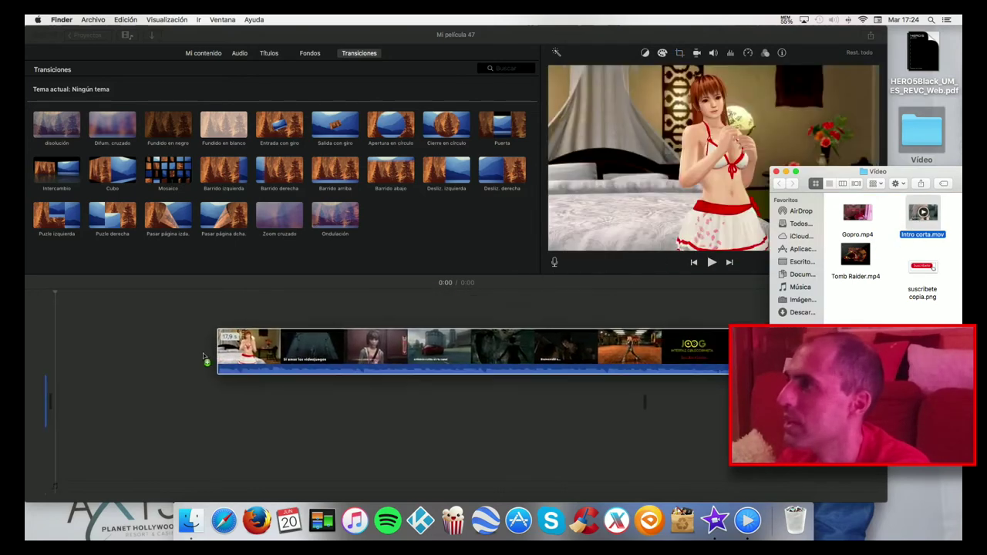
left_click_drag(90, 394, 92, 395)
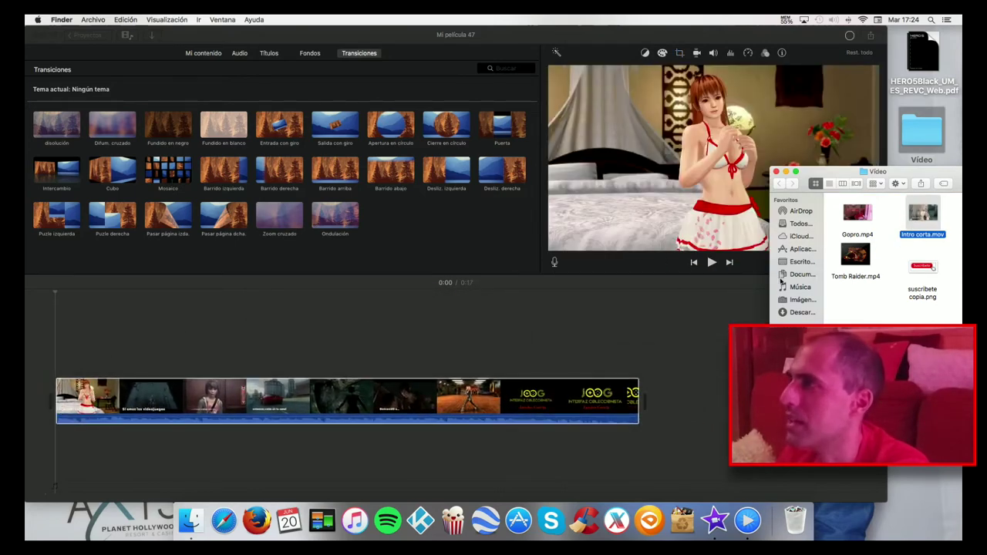
left_click(786, 171)
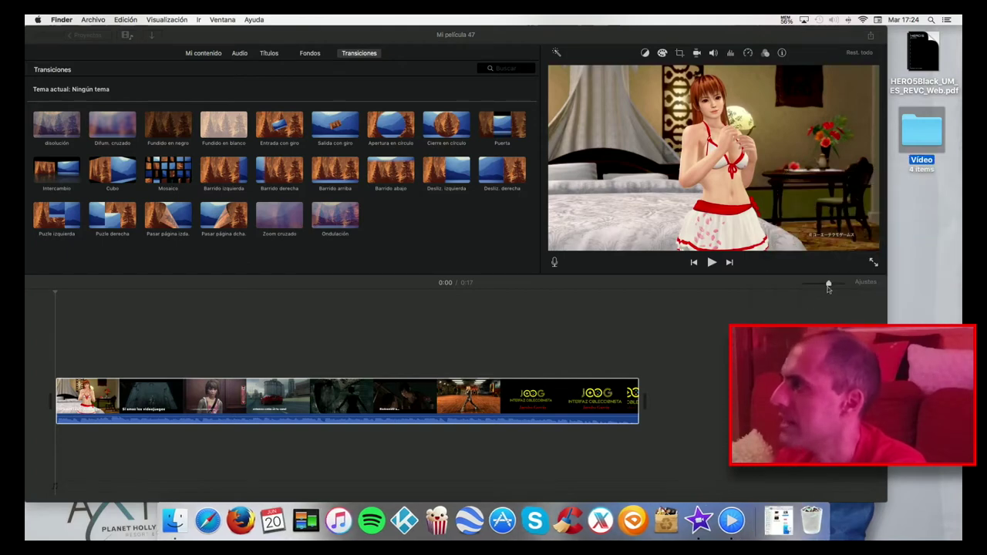
- Add Tomb Raider.mp4 from the desktop's Vídeo folder to the timeline right after the intro clip
left_click_drag(828, 285, 859, 285)
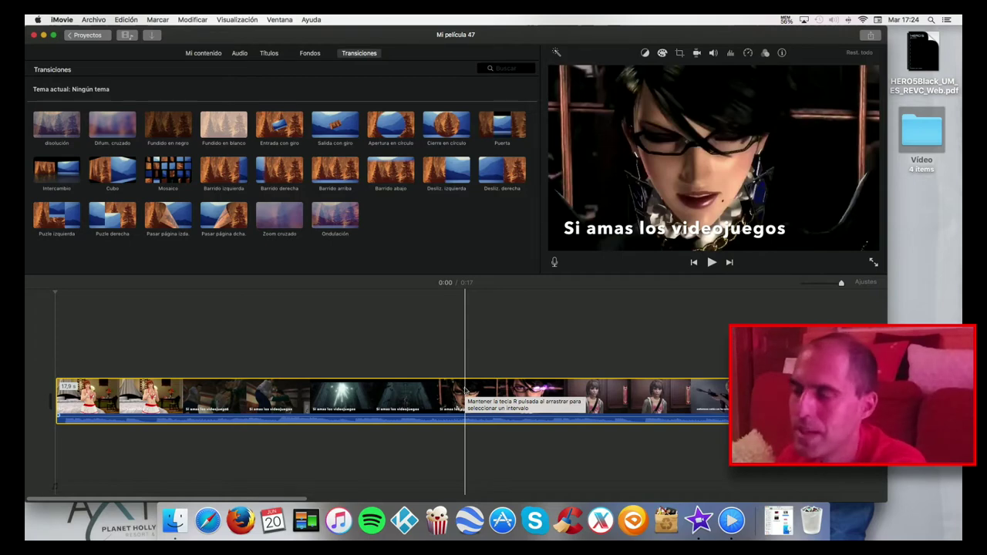
left_click_drag(841, 283, 791, 286)
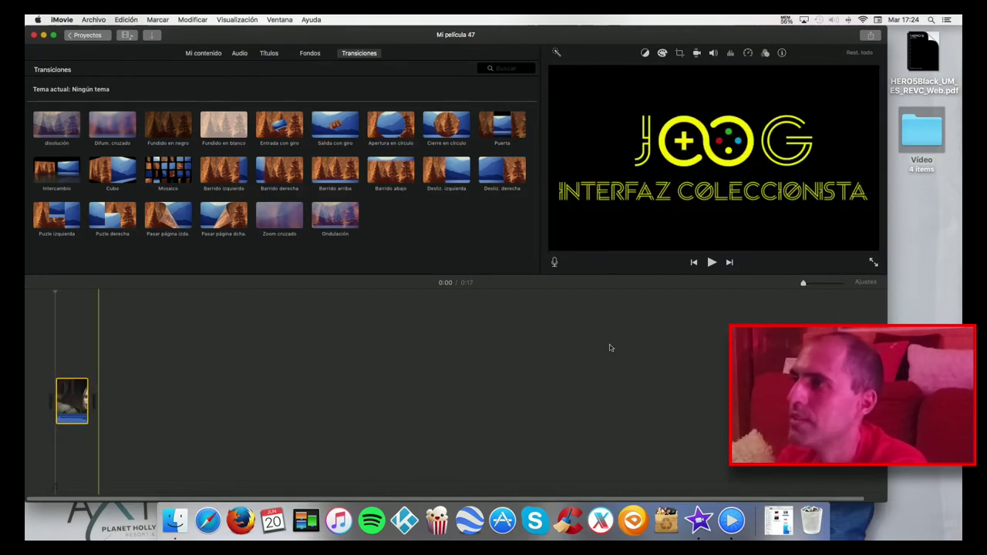
double_click(933, 143)
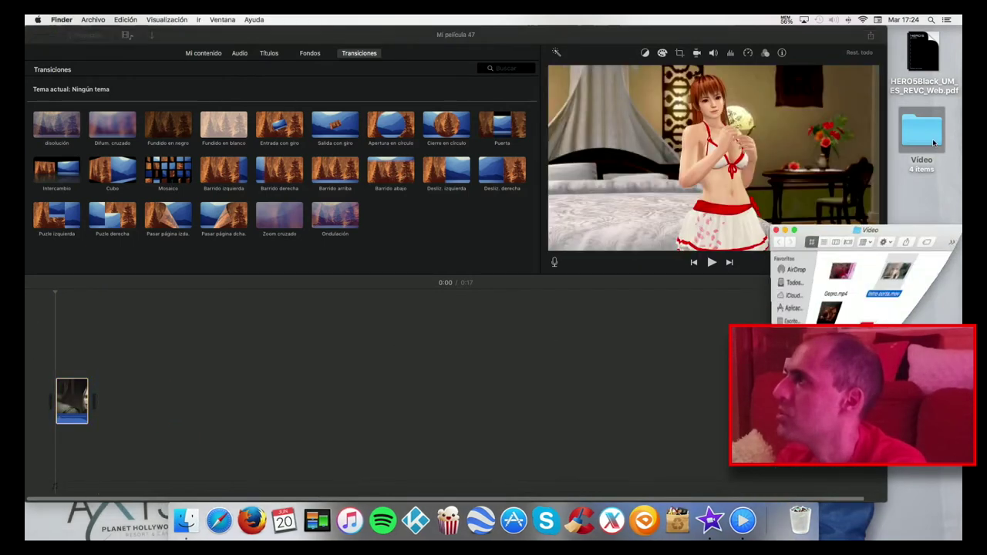
left_click(852, 266)
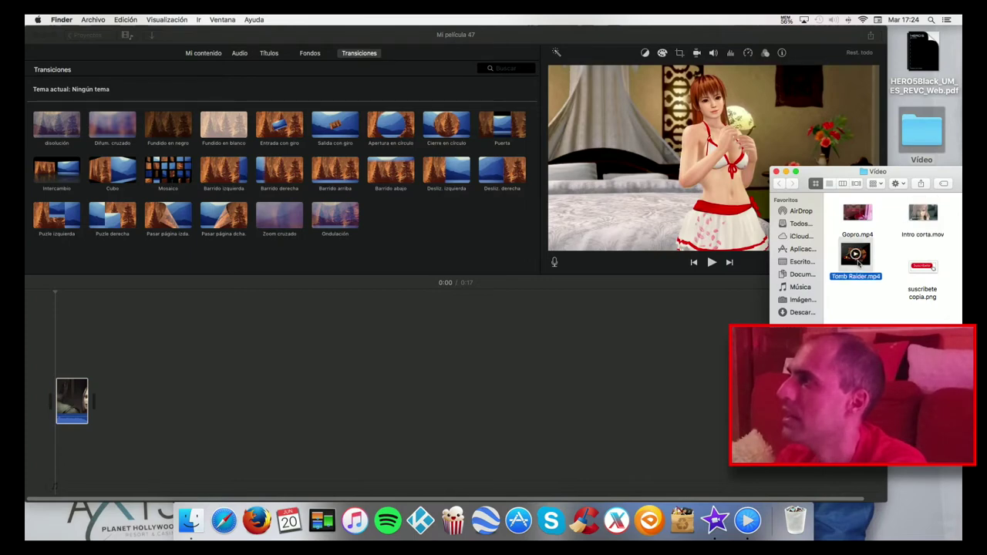
left_click_drag(860, 262, 203, 384)
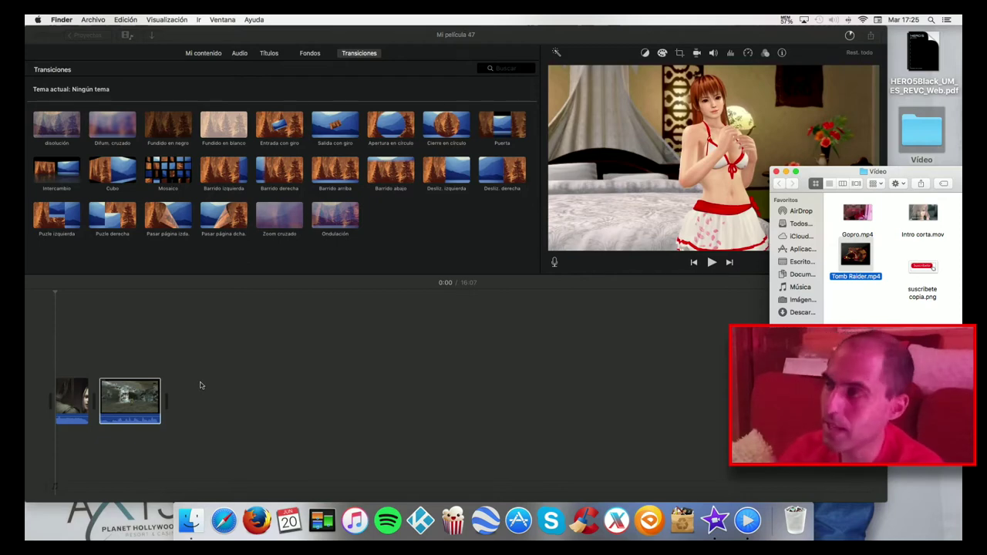
- Preview the cut between the intro and the Tomb Raider clip, and place a Fundido en negro transition between them
left_click(267, 334)
left_click(85, 361)
key("space")
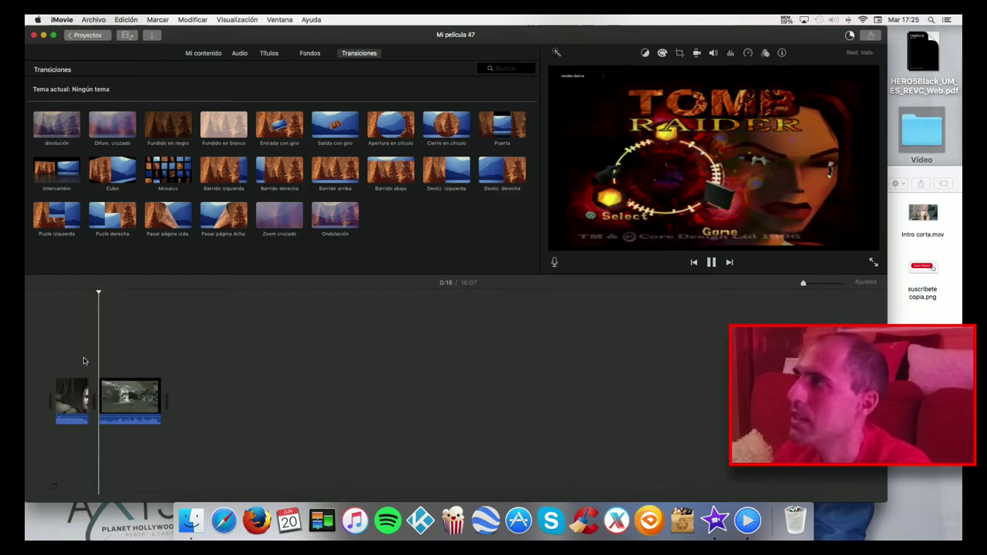
left_click(171, 132)
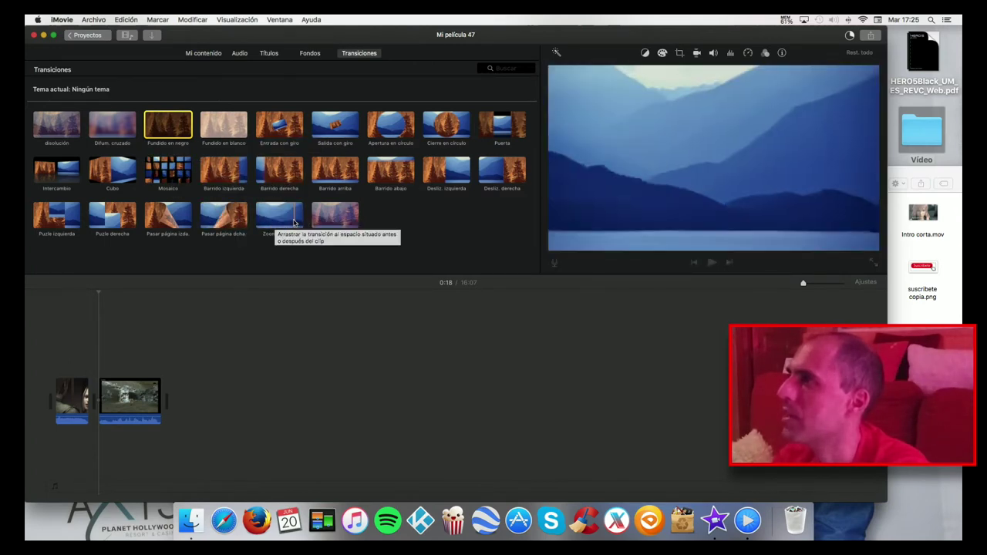
left_click_drag(158, 131, 96, 399)
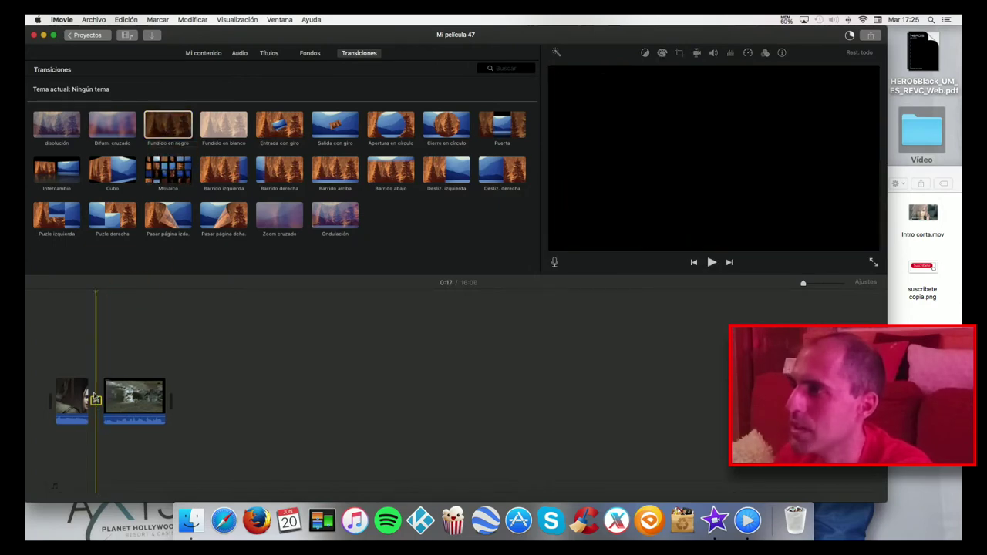
- Inspect the duration settings of the Fundido en negro transition and the command for removing it
double_click(96, 399)
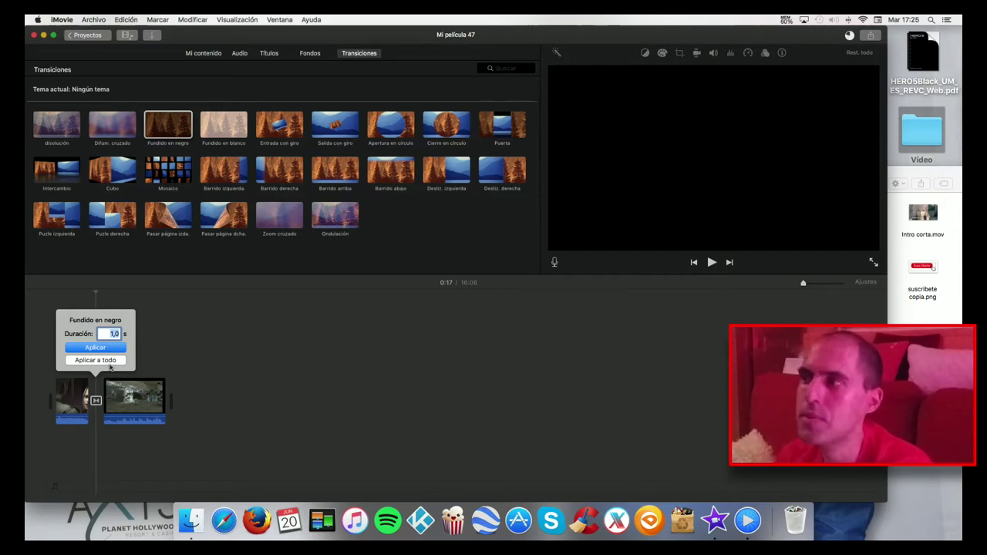
left_click(176, 351)
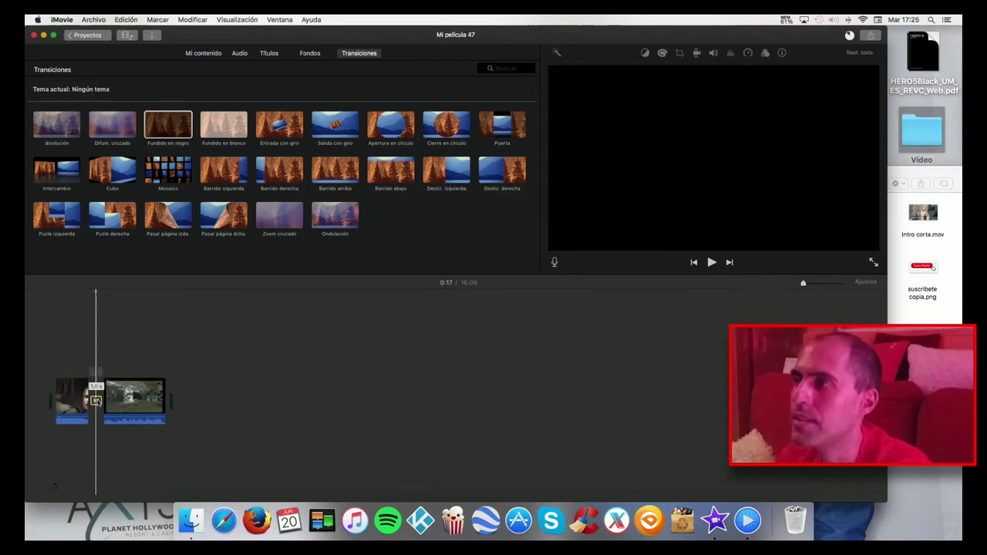
double_click(96, 400)
left_click(128, 20)
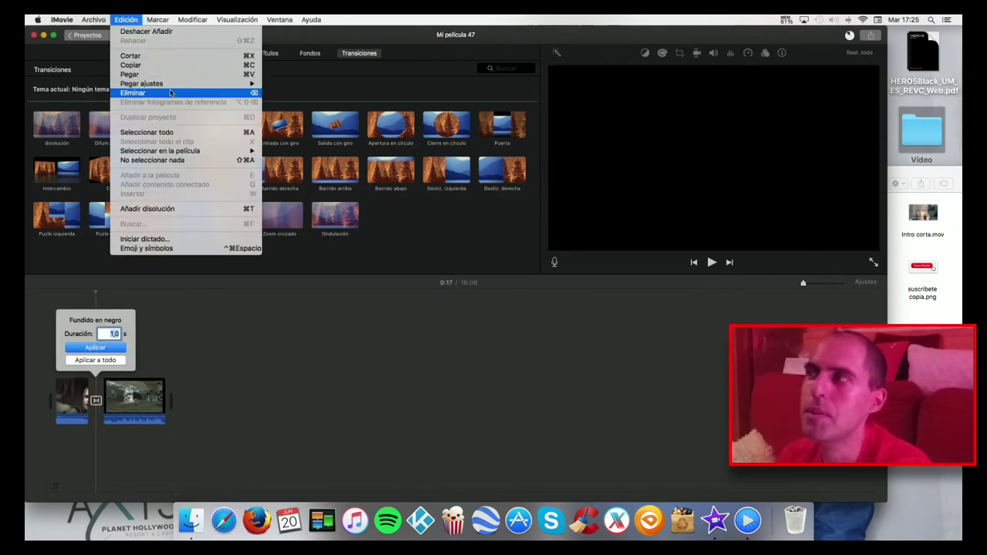
left_click(291, 304)
left_click(290, 303)
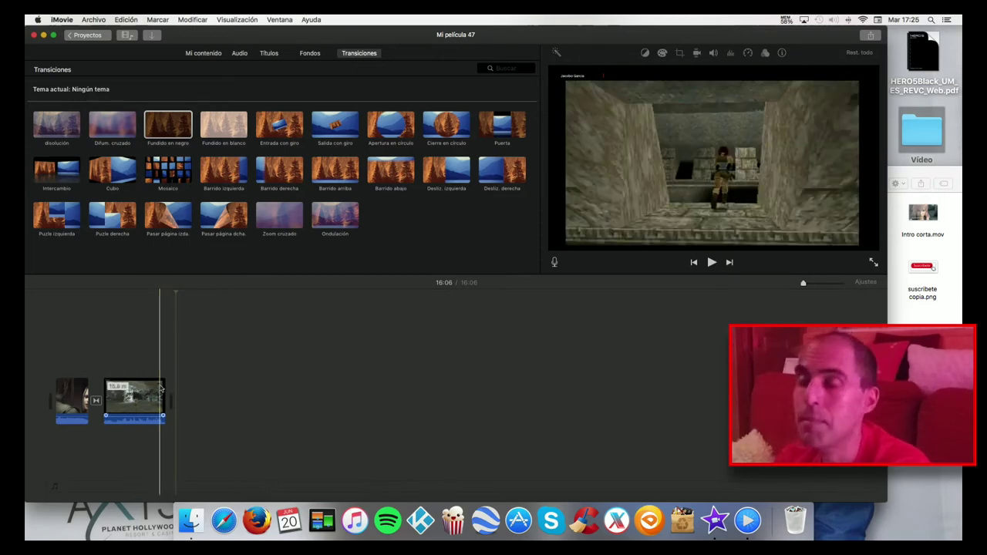
- Add Gopro.mp4 as an overlay track above the Tomb Raider clip, aligned with that clip's start
left_click(924, 268)
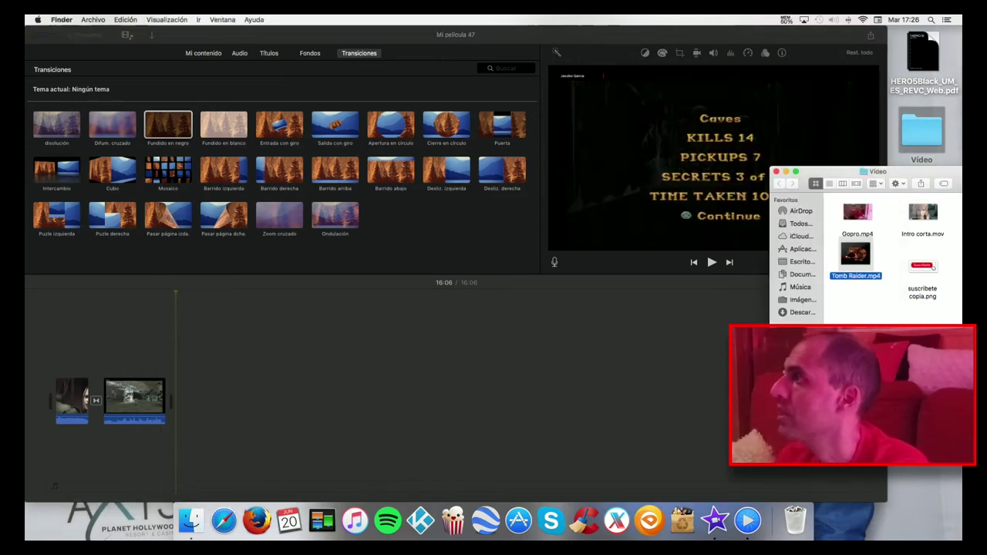
left_click(847, 220)
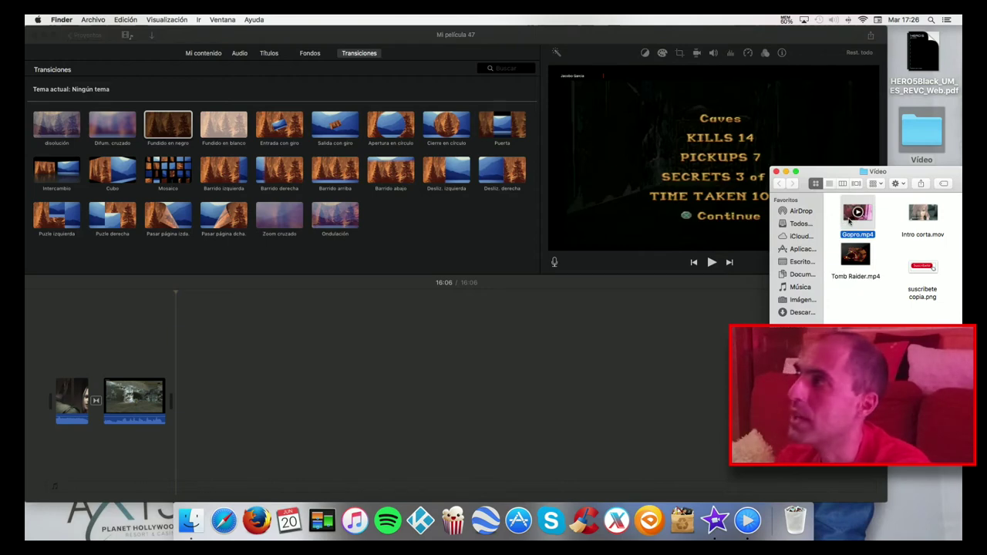
left_click_drag(852, 221, 104, 364)
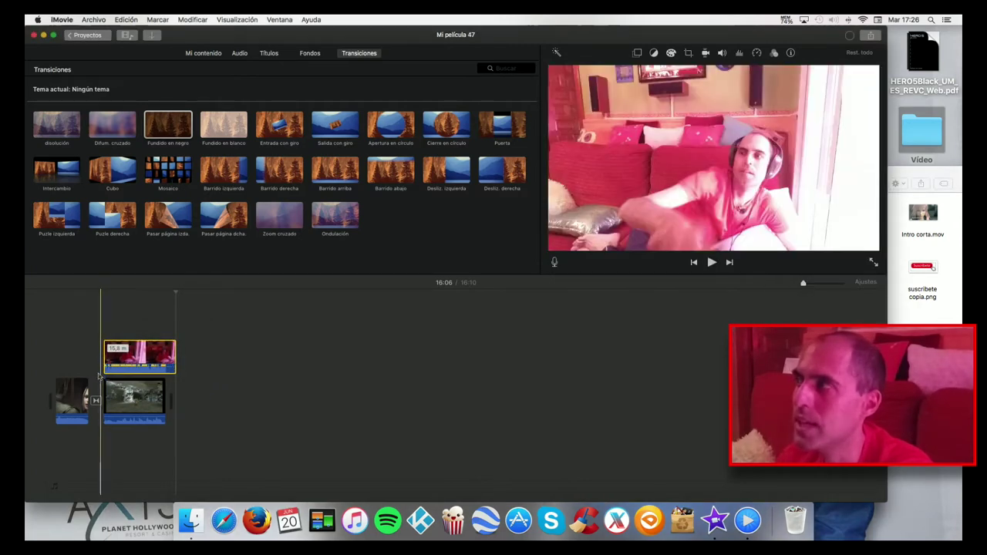
- Play the start of the GoPro overlay to find its sync point, and split the clip at 0:23
left_click(128, 397)
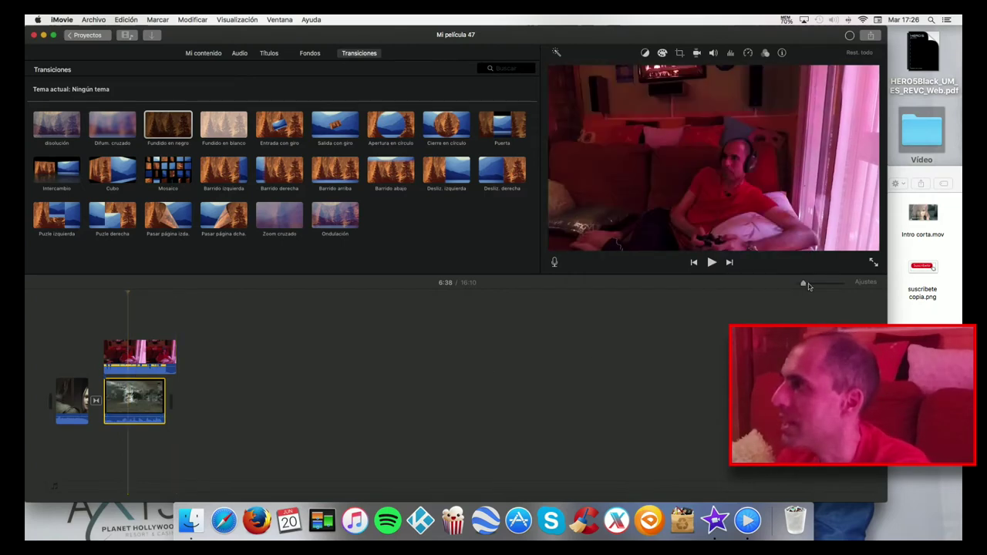
left_click_drag(808, 286, 821, 285)
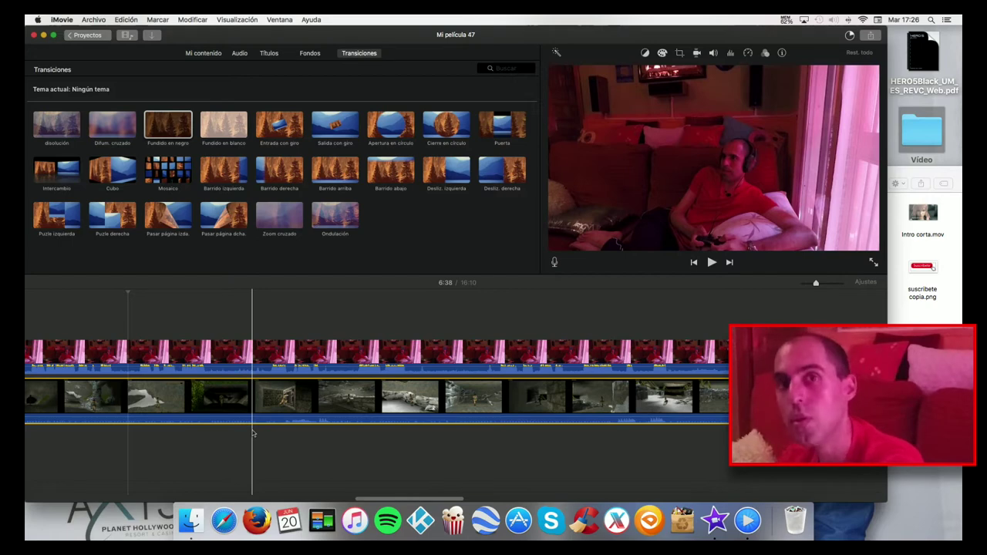
left_click_drag(378, 499, 65, 494)
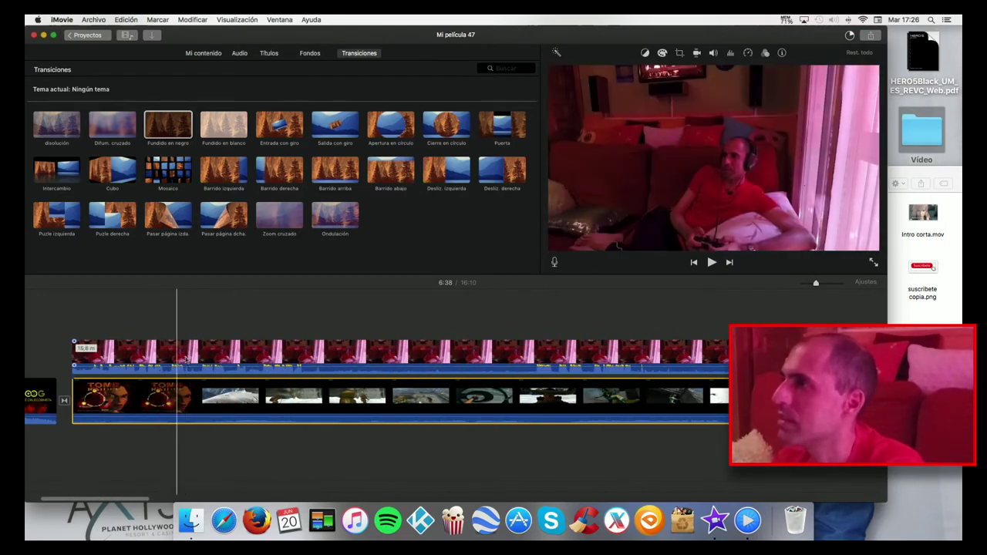
left_click(112, 354)
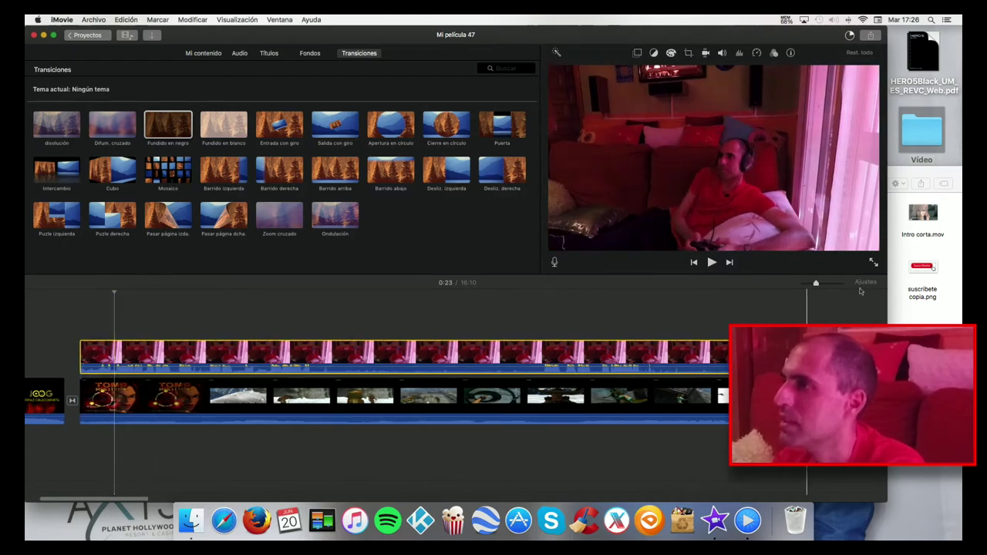
left_click_drag(815, 283, 834, 284)
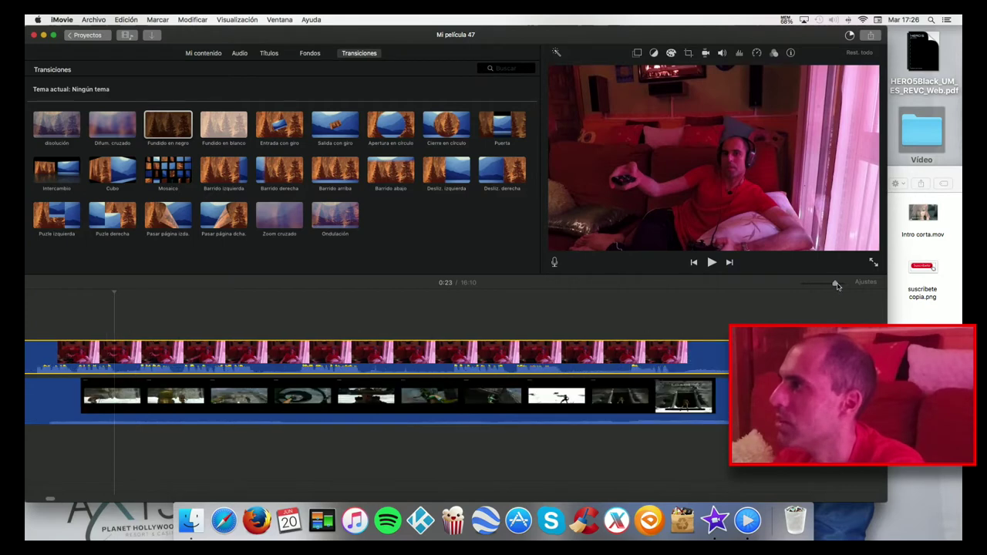
key("space")
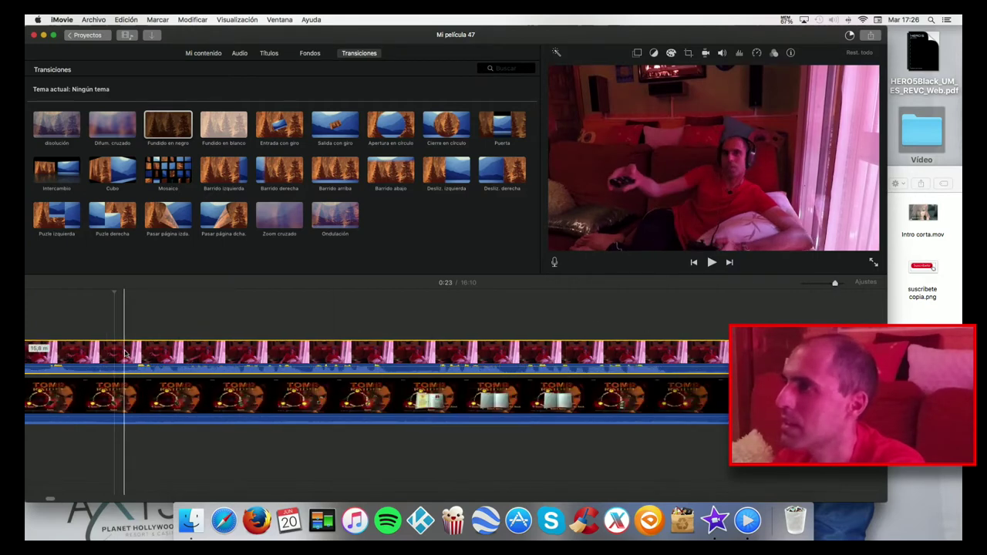
key("space")
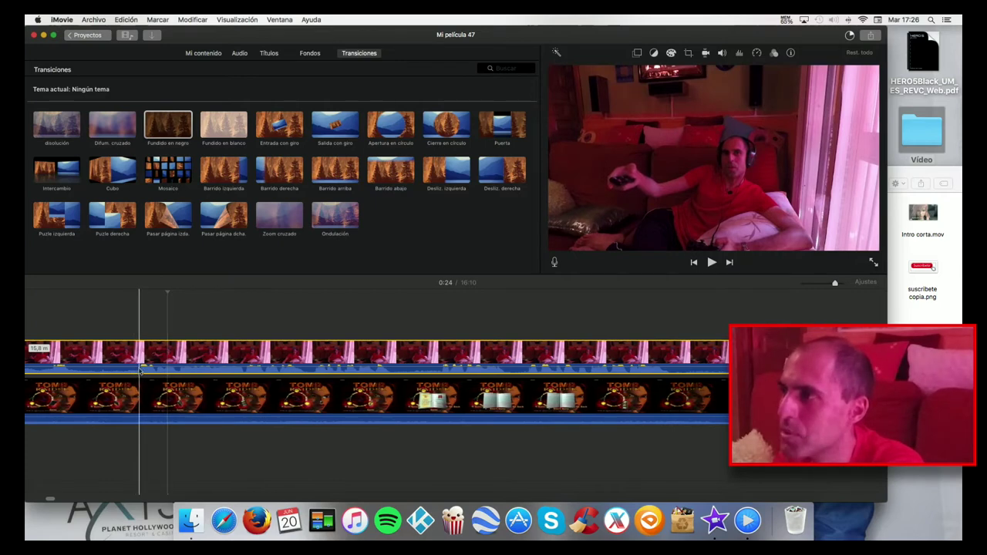
left_click(139, 371)
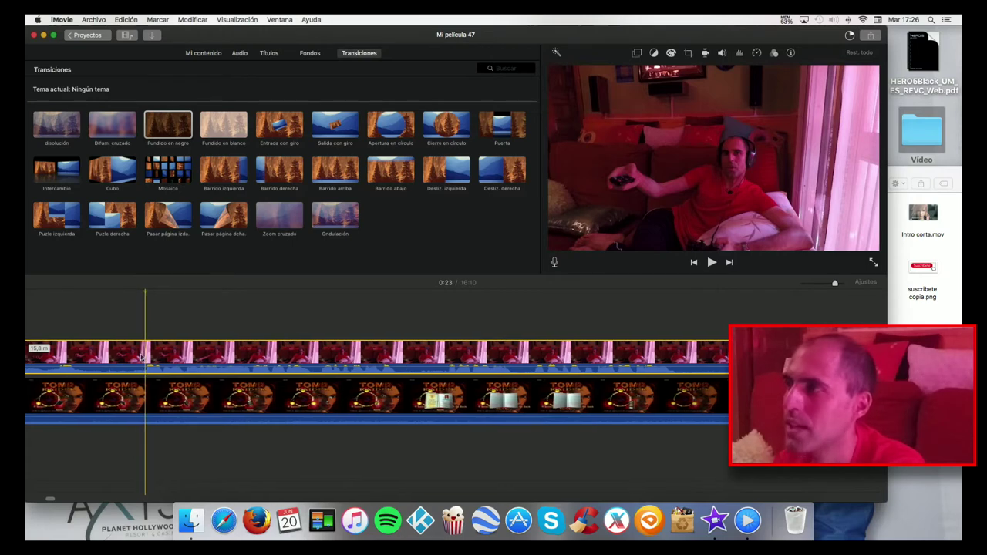
right_click(145, 357)
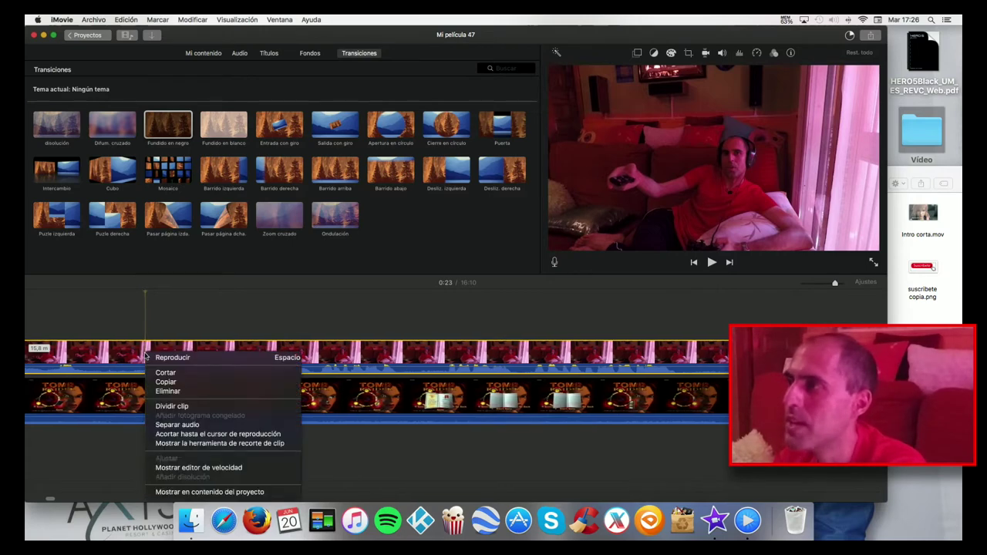
left_click(170, 406)
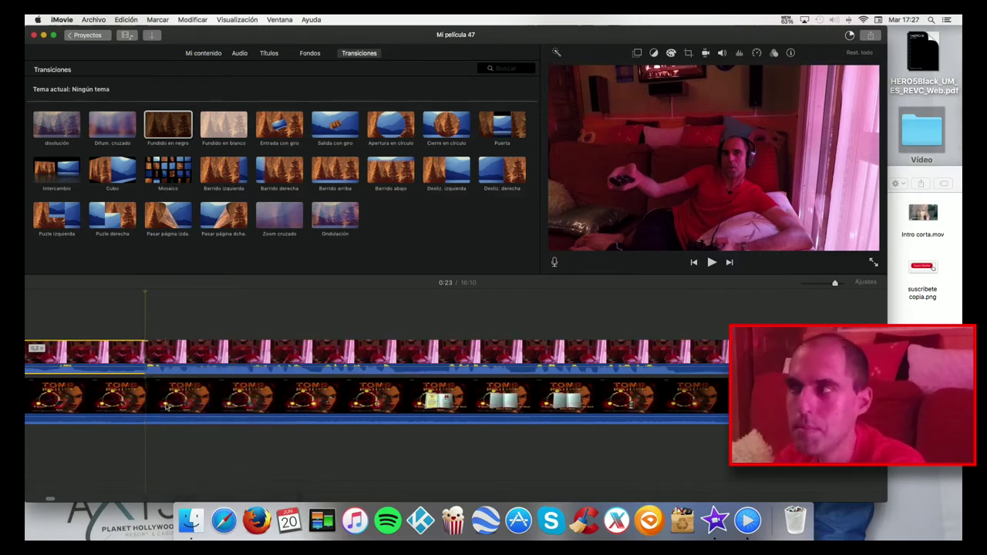
- Delete the leading piece of the split GoPro clip and align the remaining piece with the start of the Tomb Raider clip
right_click(98, 362)
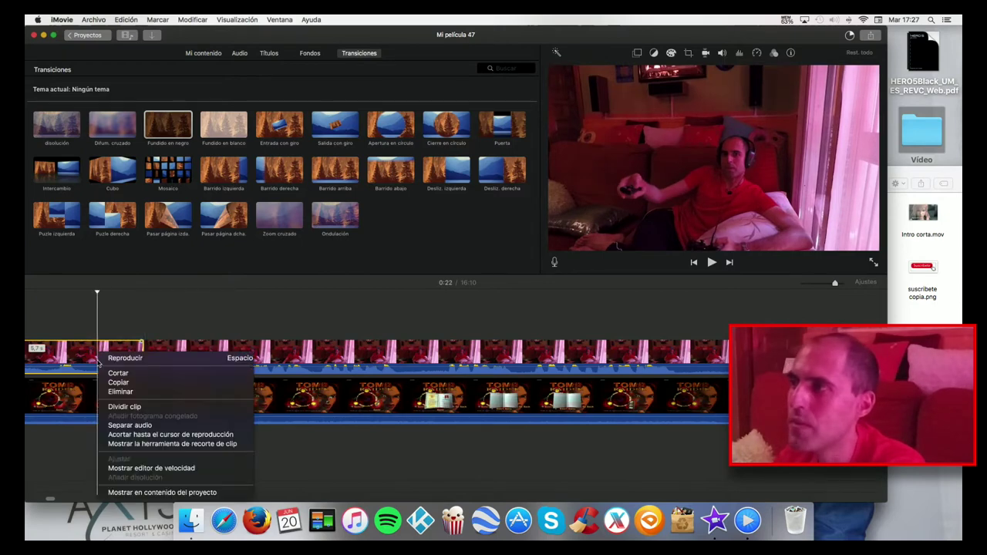
left_click(115, 392)
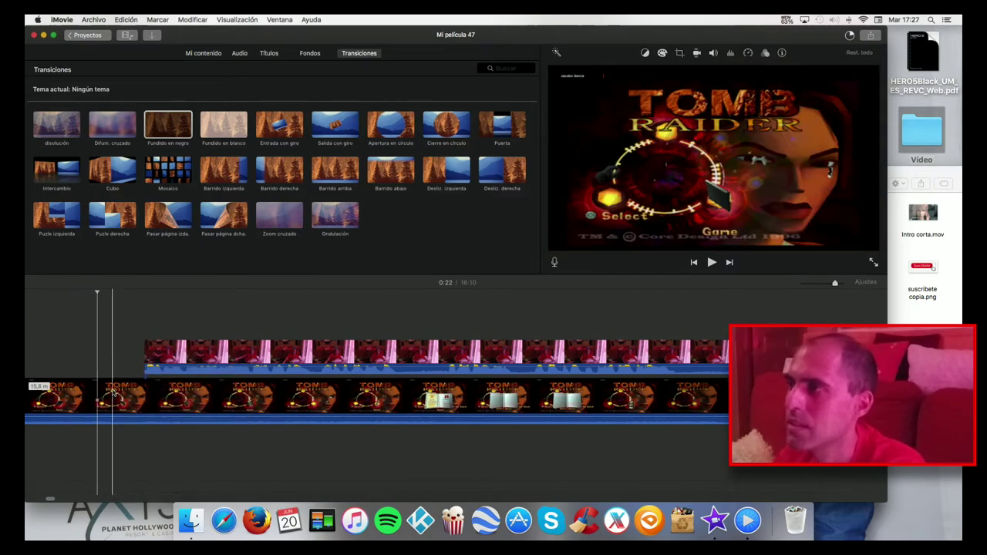
scroll(48, 501, "right", 15)
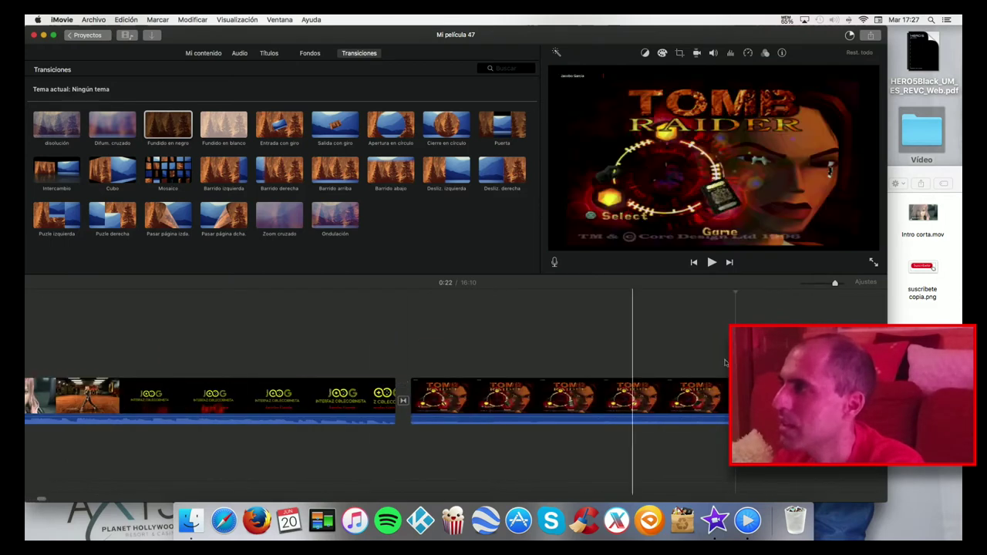
left_click_drag(834, 397, 465, 352)
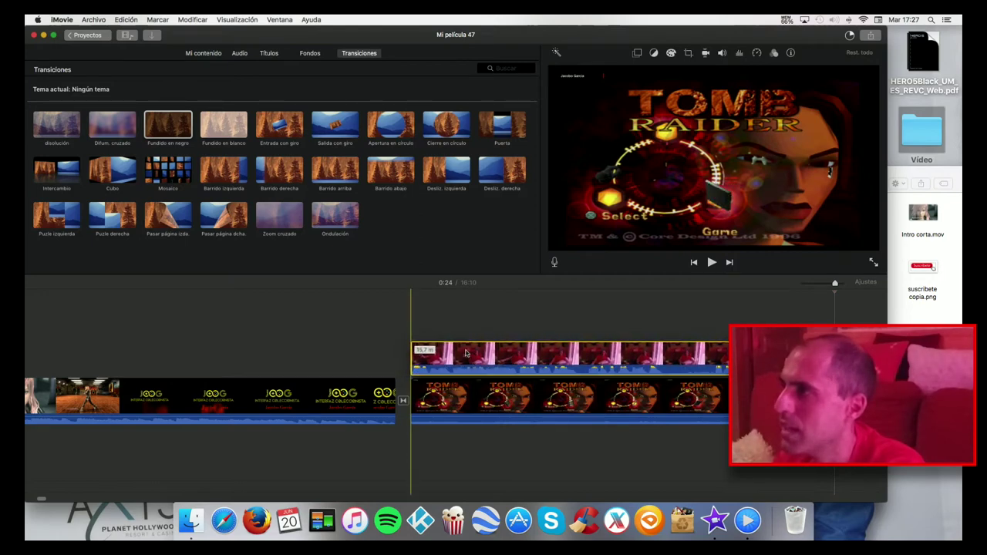
- Preview the Fundido en negro transition leading into the realigned GoPro and Tomb Raider clips
left_click(398, 333)
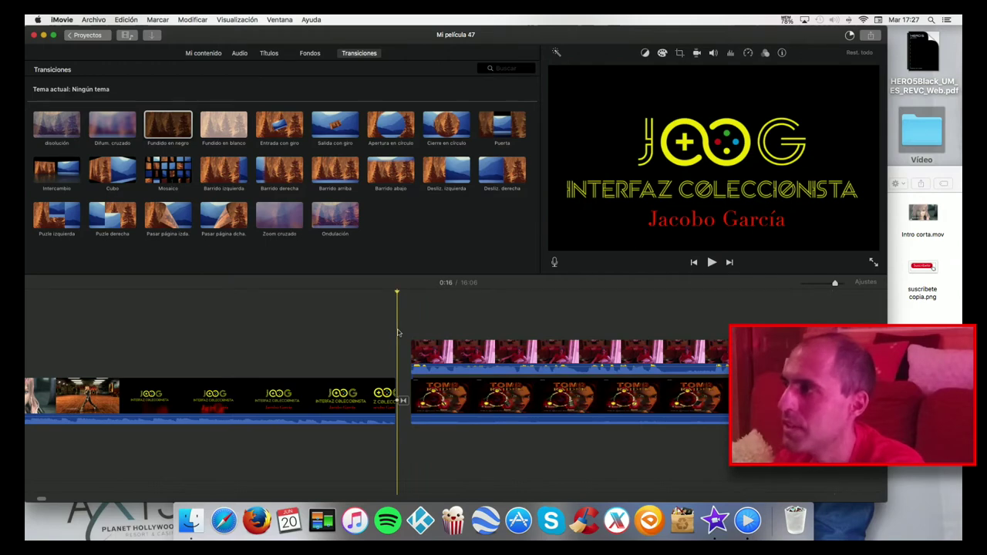
key("space")
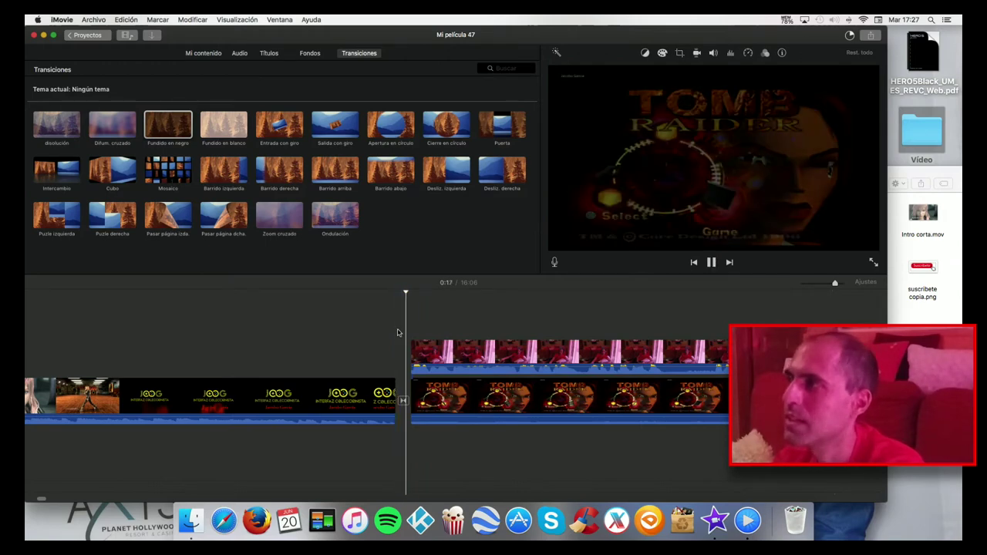
key("space")
- Crop the GoPro overlay with Recortar hasta rellenar, framing a small area around the player's head
left_click_drag(834, 286, 803, 284)
left_click(123, 357)
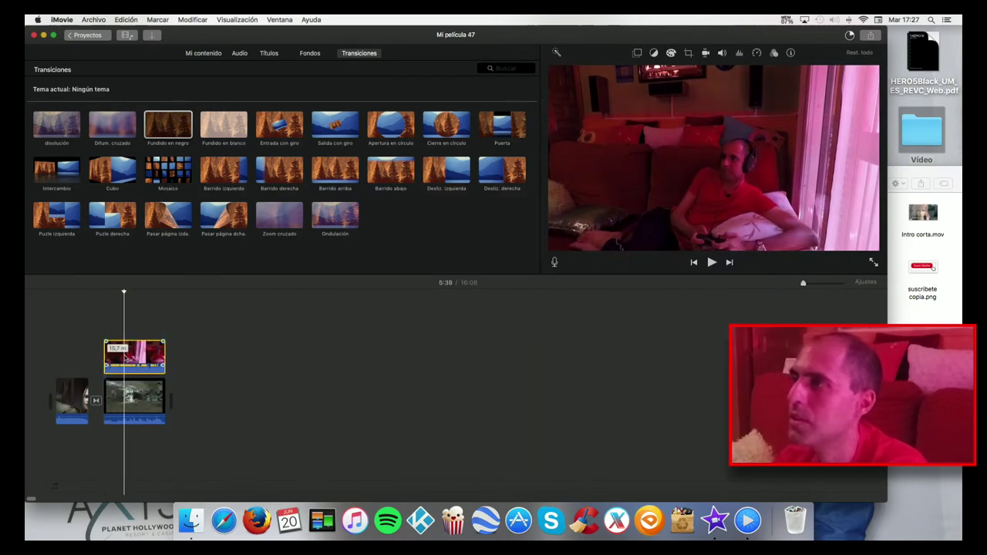
left_click(690, 53)
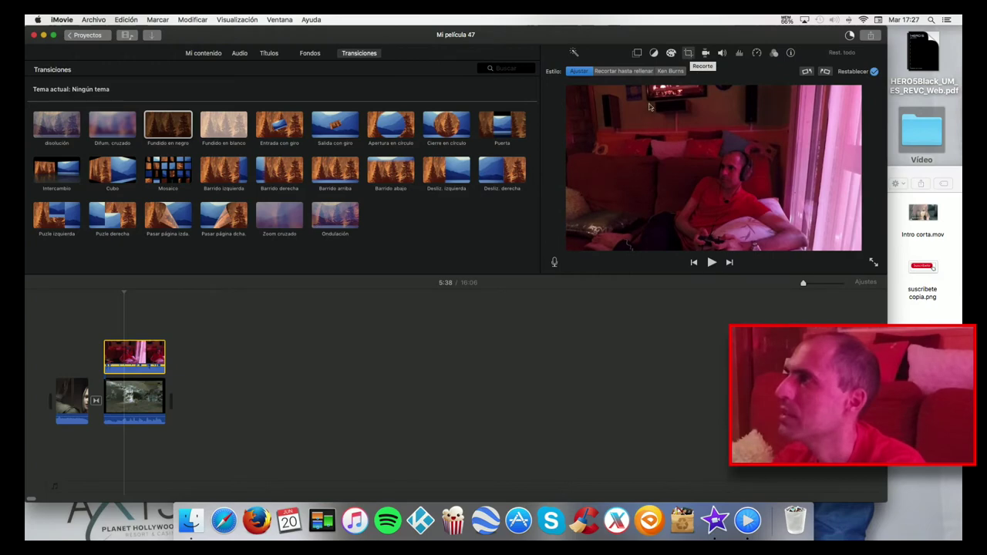
left_click(635, 74)
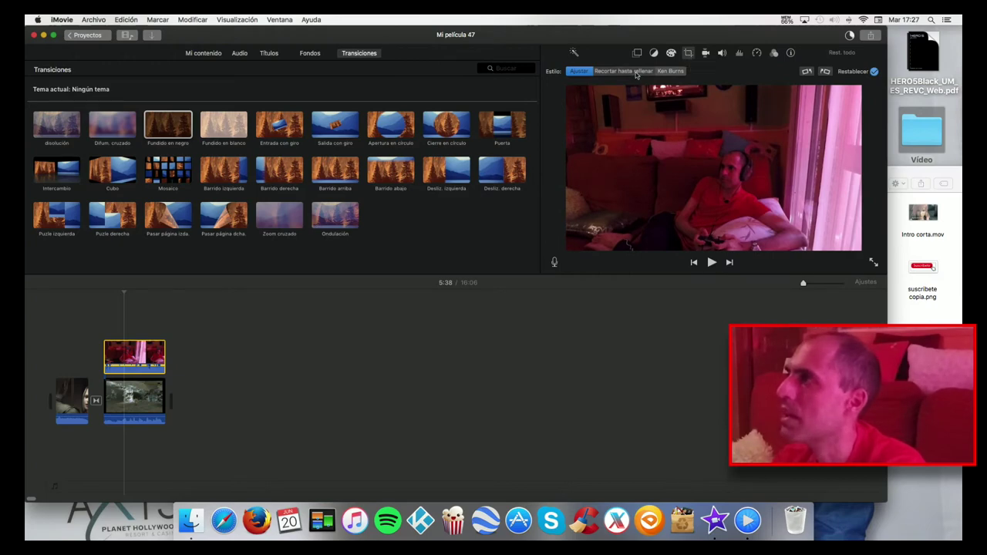
left_click_drag(567, 249, 714, 169)
left_click_drag(781, 158, 724, 199)
left_click_drag(658, 208, 712, 177)
left_click_drag(770, 159, 750, 177)
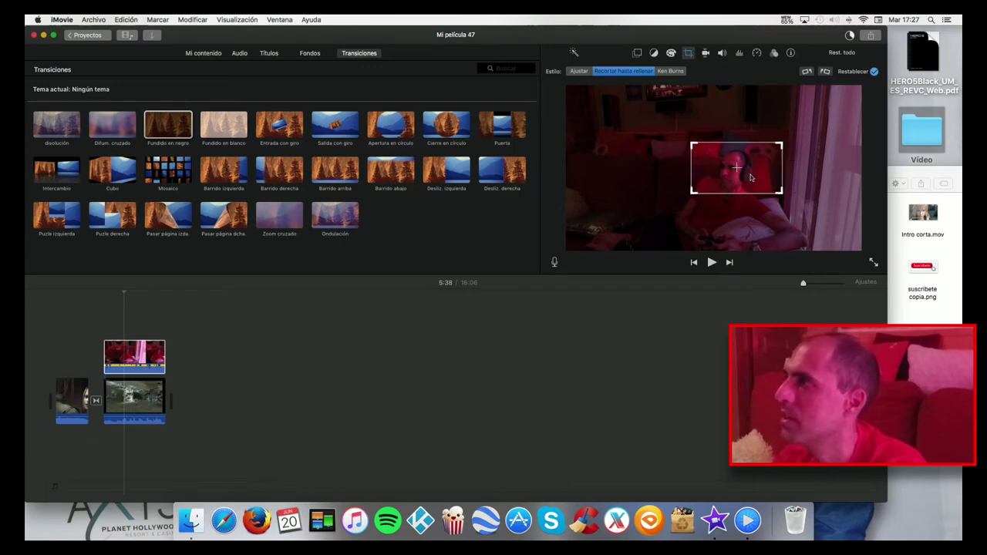
- Try Pantalla dividida for the GoPro overlay, and set its overlay style to Imagen dentro de imagen
left_click(637, 55)
left_click(617, 71)
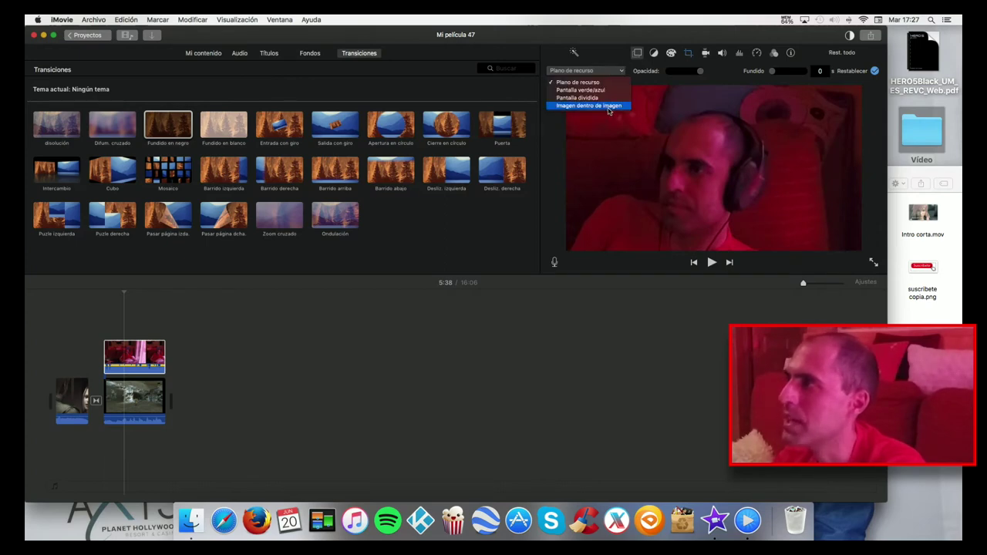
left_click(609, 98)
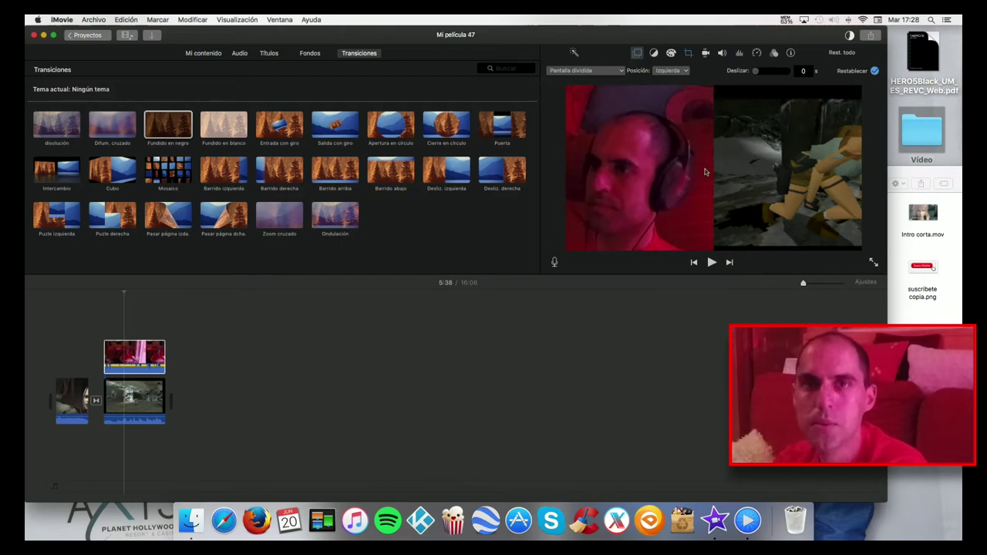
left_click(624, 71)
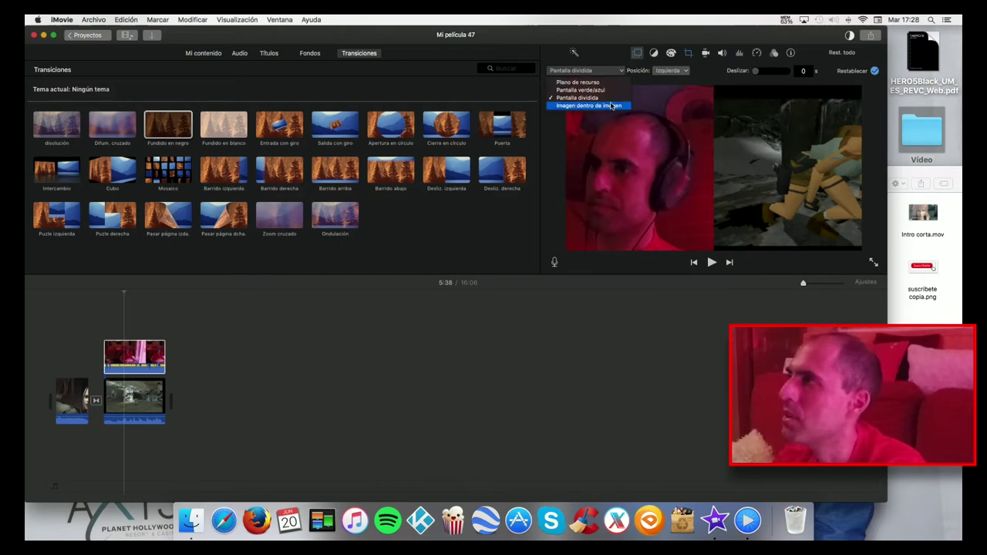
left_click(611, 106)
- Place the GoPro inset just inside the upper-right corner of the video frame and enlarge it slightly
left_click_drag(795, 136, 830, 118)
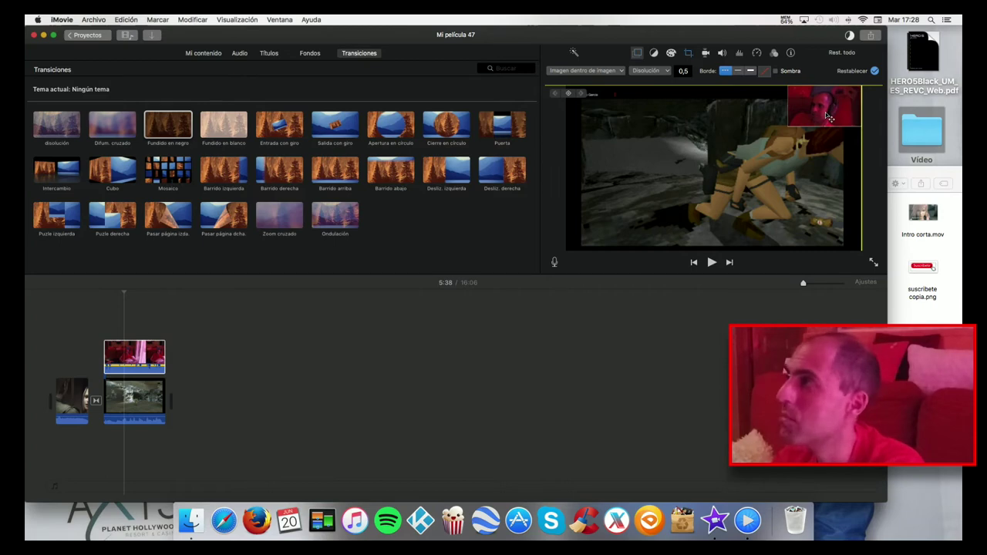
left_click_drag(828, 117, 828, 119)
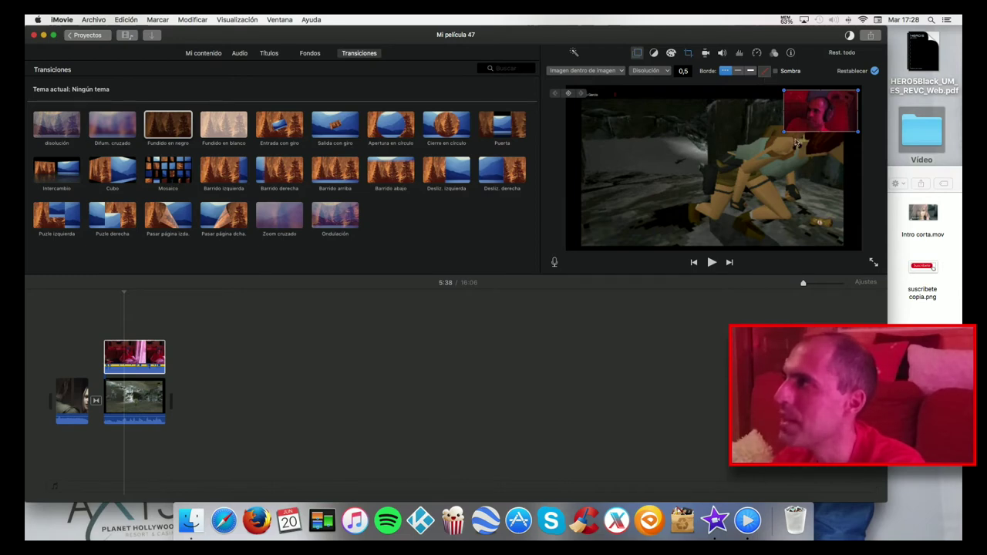
left_click_drag(785, 131, 769, 142)
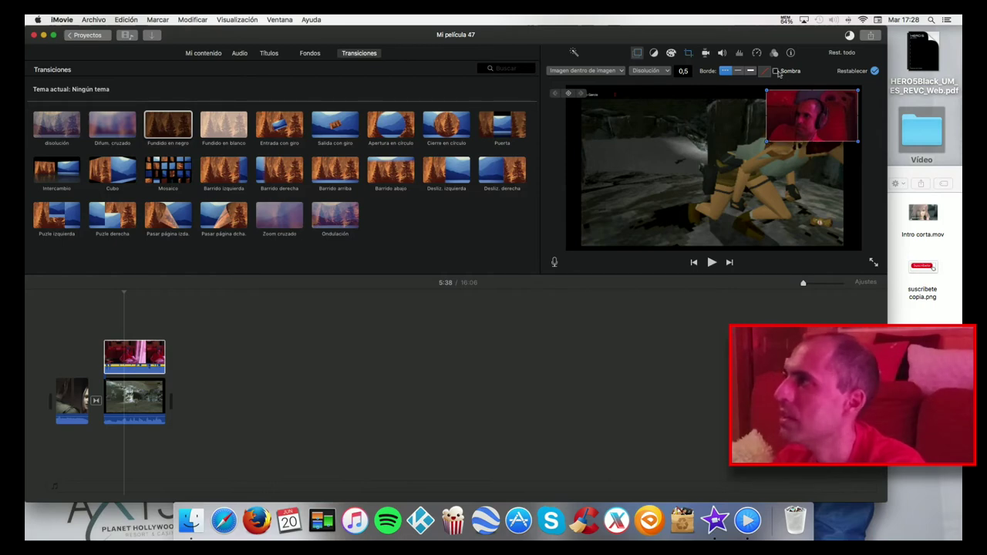
- Enable Sombra on the GoPro inset and give it a thin border in Rojo from the Apple colour list
left_click(775, 71)
left_click(739, 73)
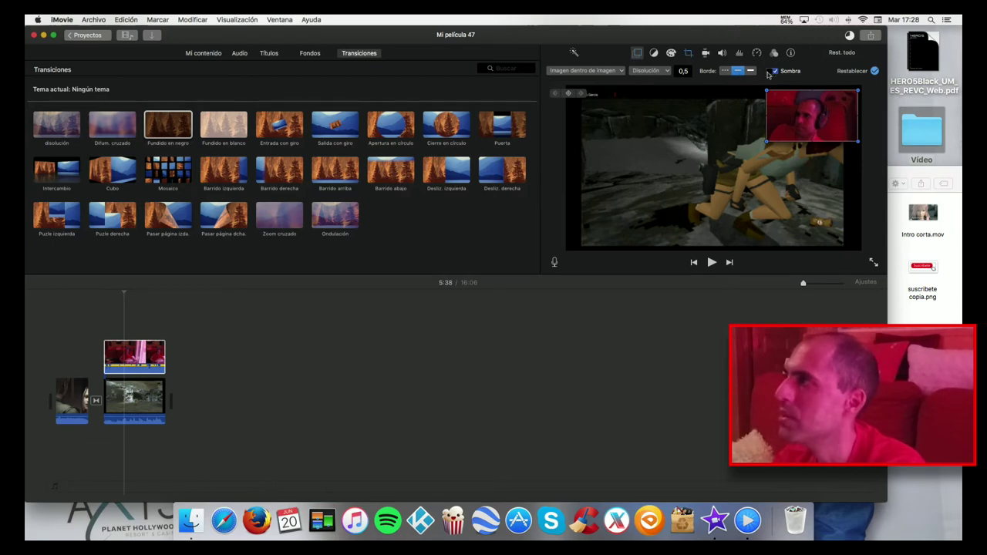
left_click(769, 72)
left_click(293, 316)
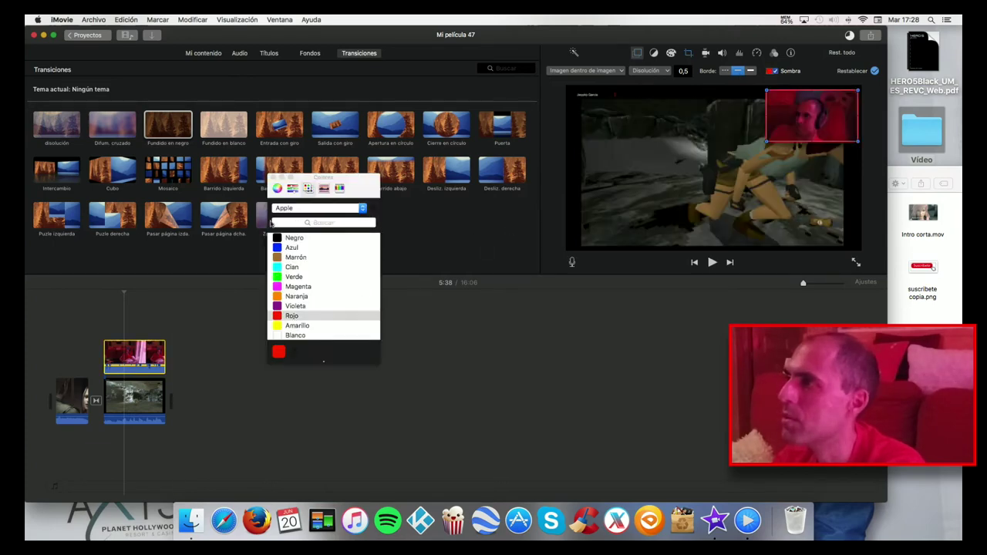
left_click(273, 178)
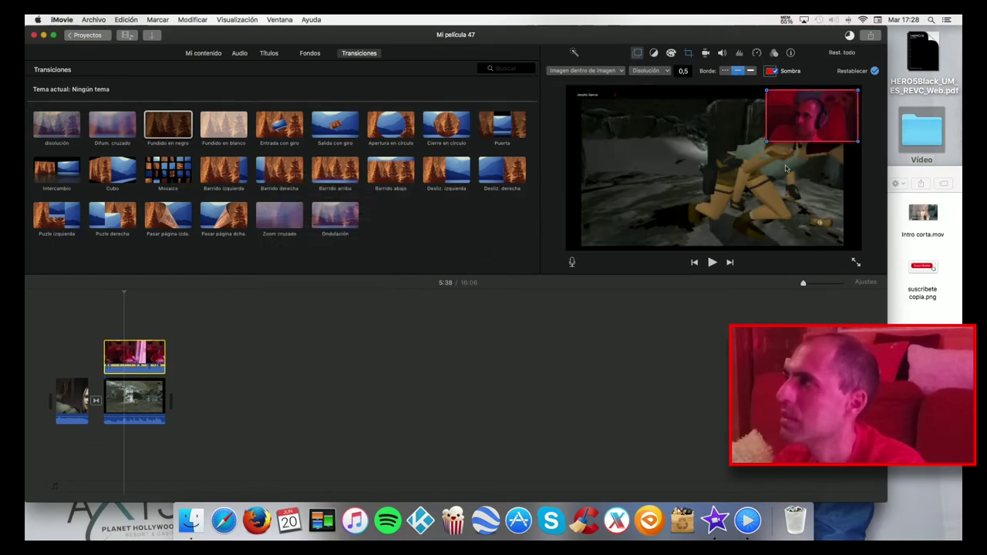
- Preview the film from the transition to check the bordered GoPro inset over the Tomb Raider footage
left_click(96, 315)
key("space")
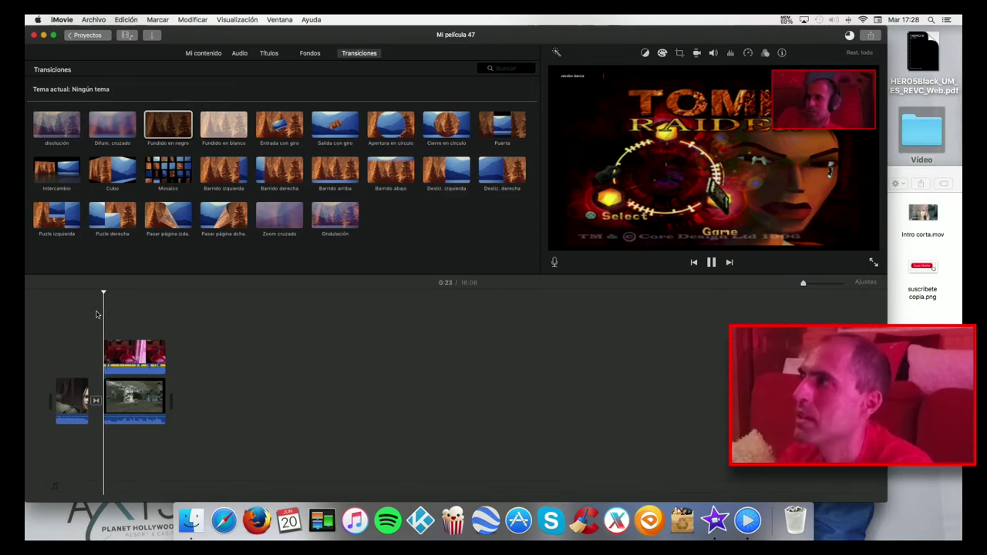
key("space")
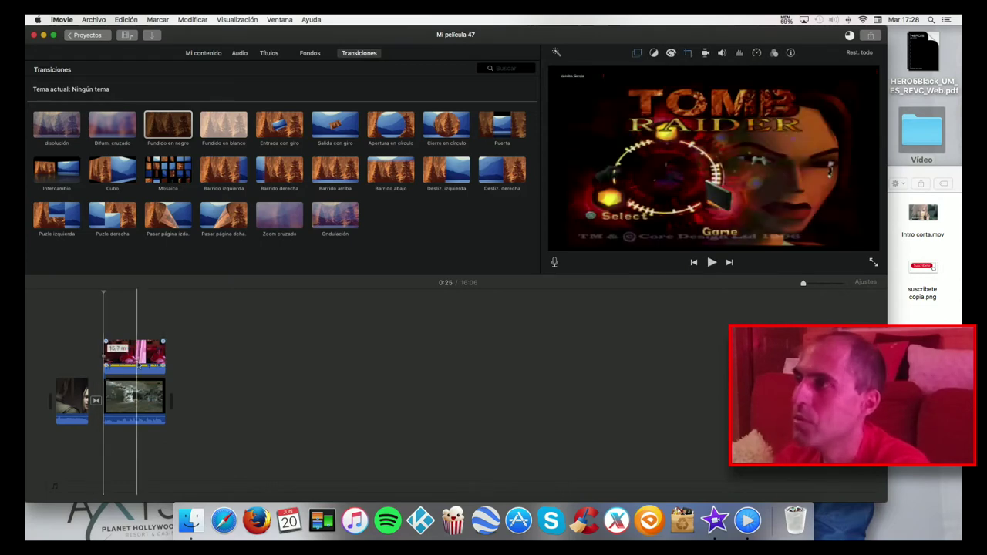
- Turn on Reducir ruido de fondo at 50 % for the GoPro overlay clip
left_click(136, 359)
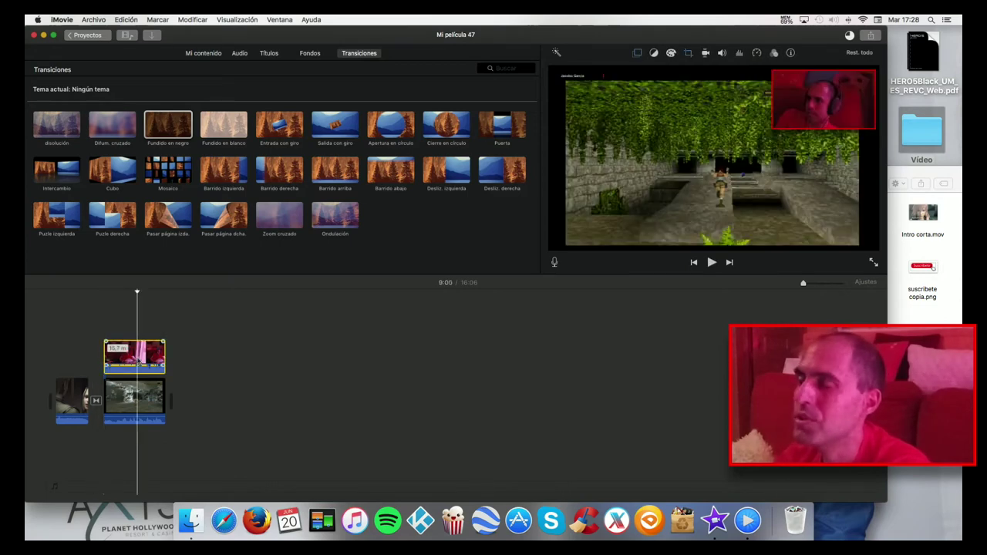
left_click(740, 53)
left_click(550, 71)
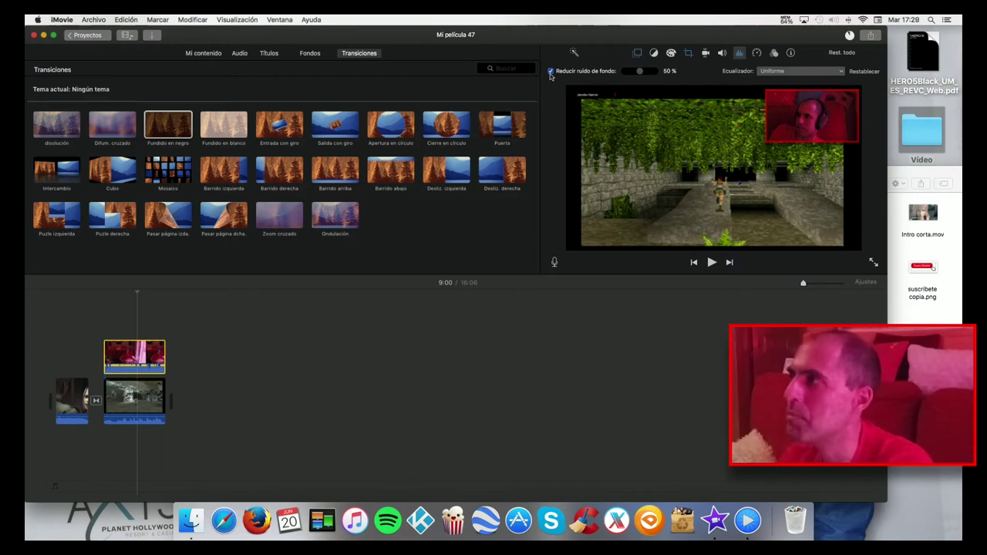
- Examine the speed settings available for the GoPro overlay clip
left_click(773, 53)
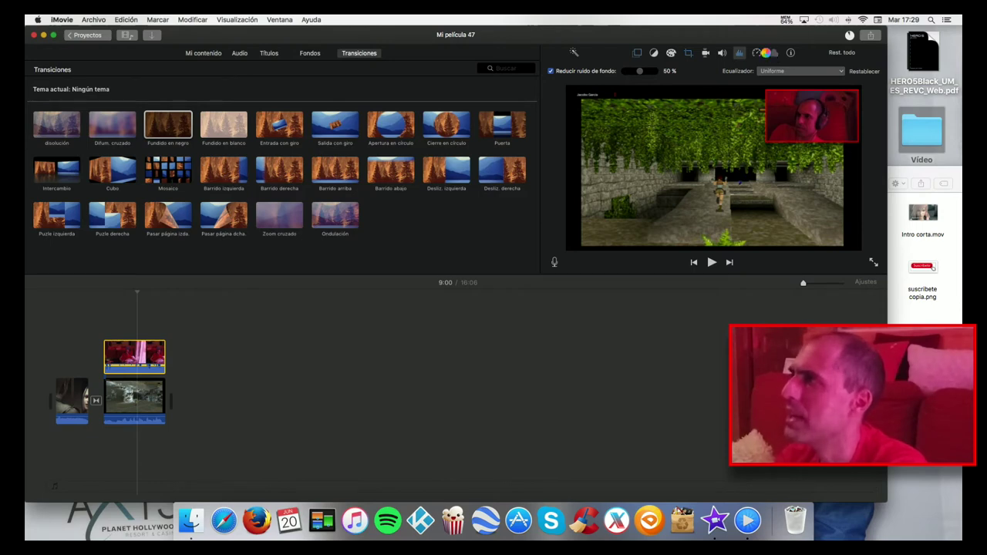
left_click(757, 54)
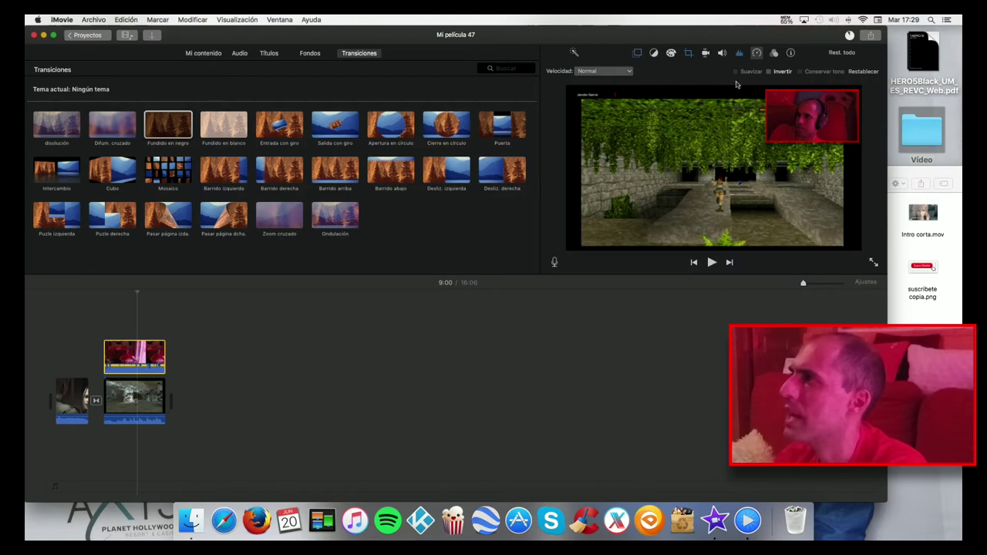
- Examine the volume, stabilisation, colour correction and noise reduction settings of the GoPro overlay clip, then deselect it
left_click(722, 54)
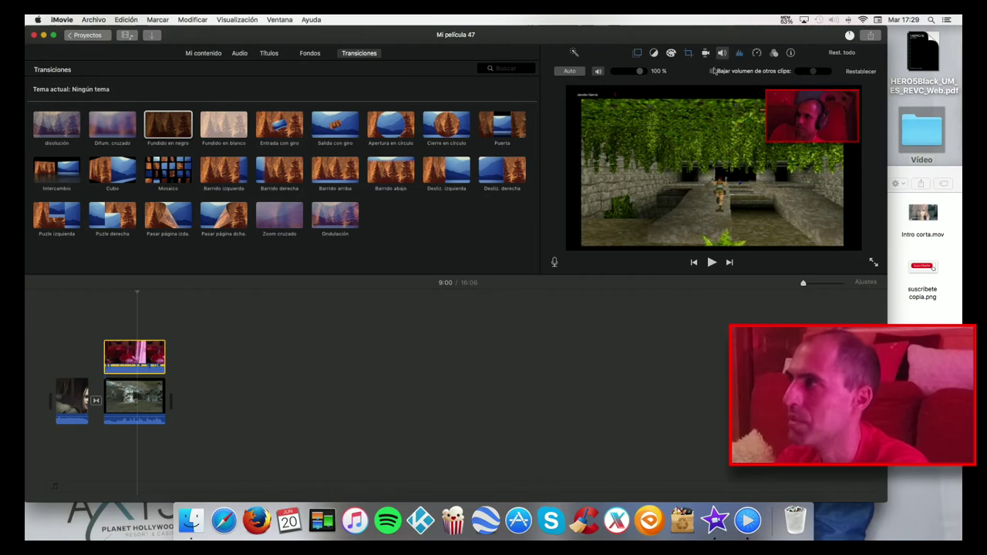
left_click(705, 53)
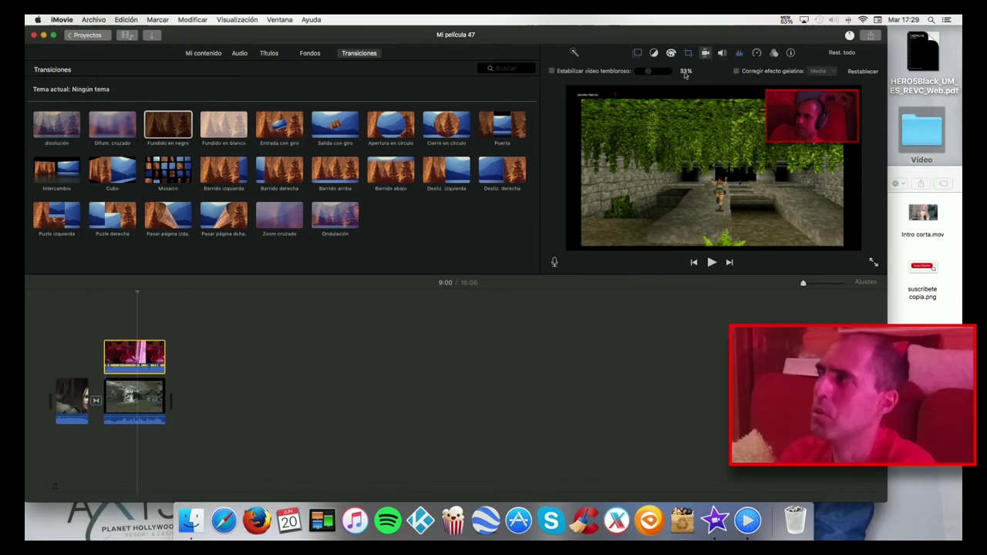
left_click(670, 53)
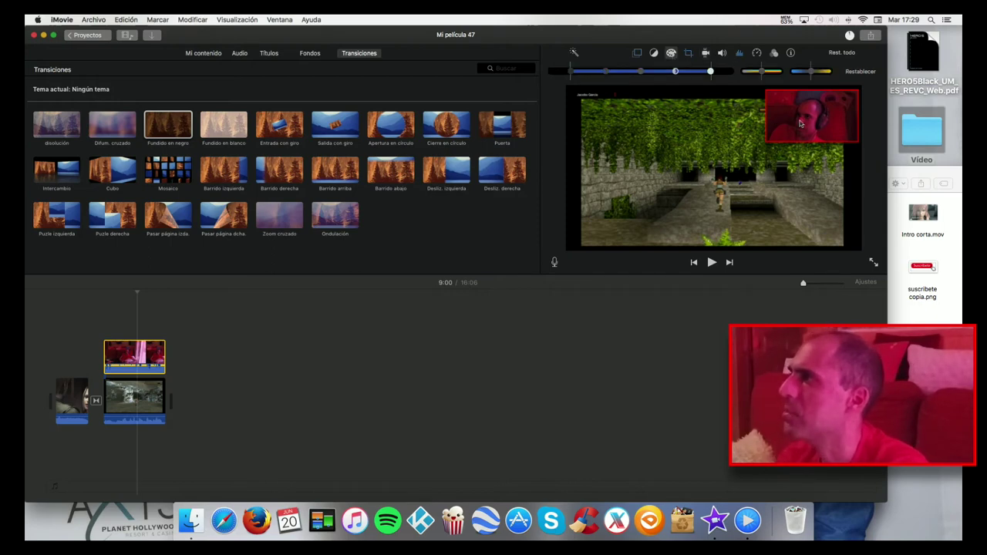
left_click(575, 54)
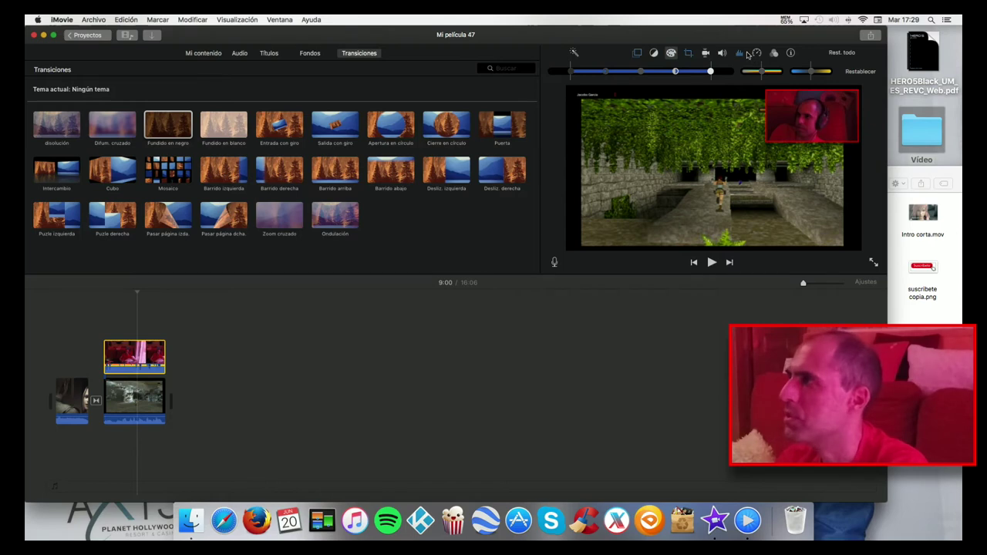
left_click(739, 54)
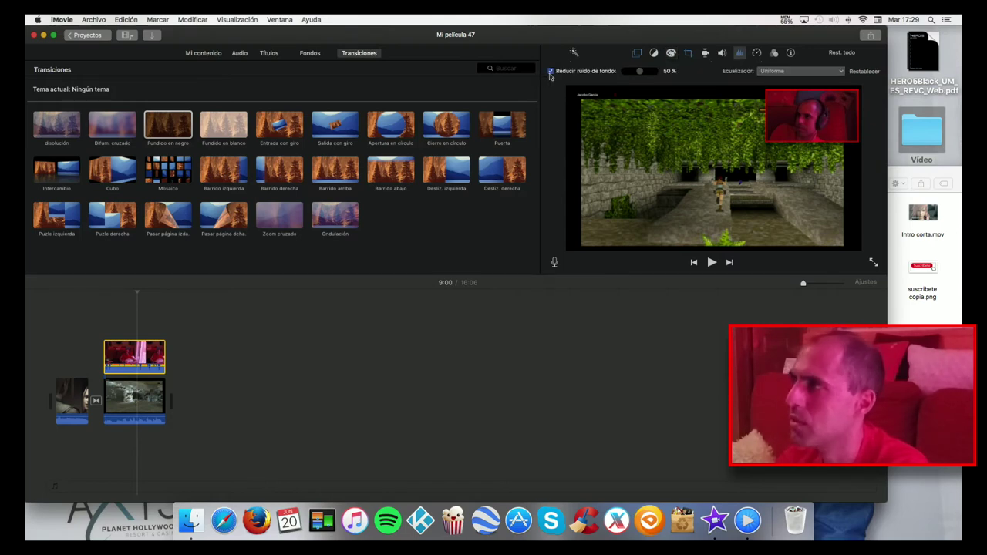
left_click(286, 349)
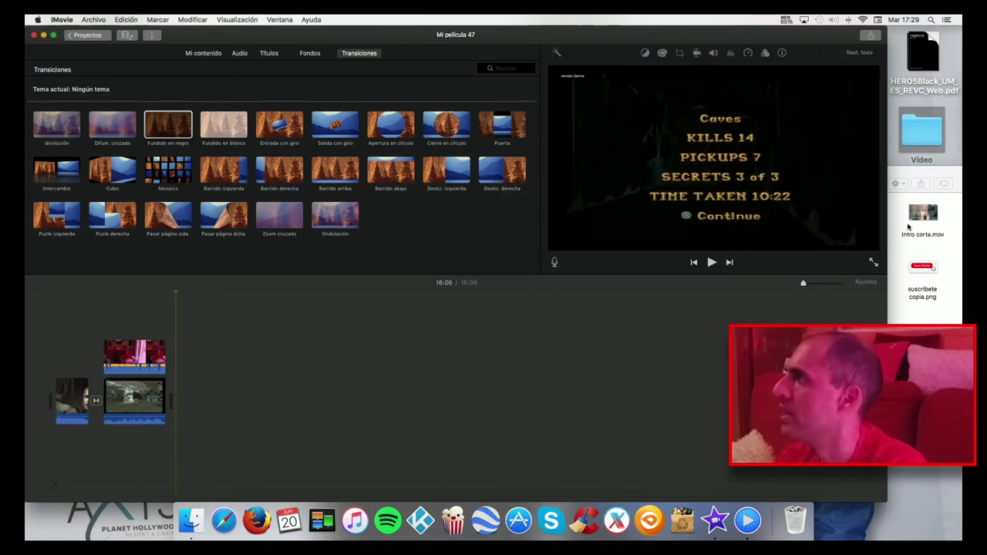
- Clear the desktop by minimising the iMovie window and closing the Vídeo folder window in Finder
left_click(44, 36)
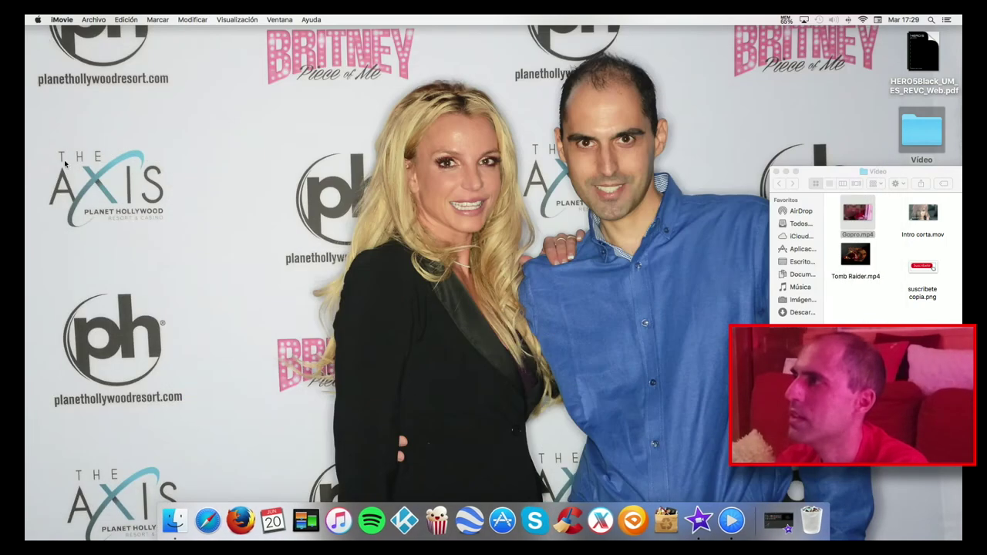
left_click(179, 523)
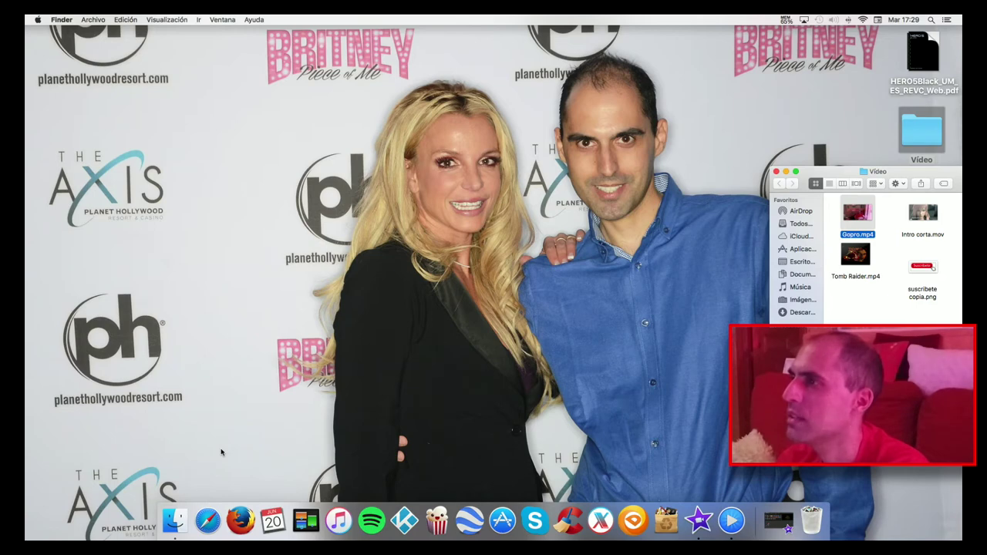
left_click(776, 171)
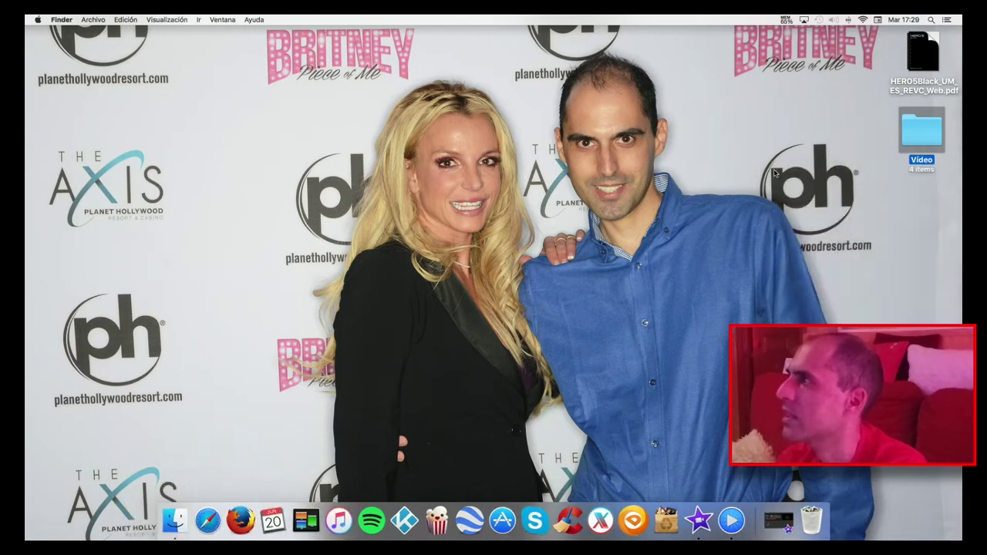
- Move 11otorCreated.jpg to the desktop from the Logo folder under Imágenes > Canal Youtube y Facebook > Fotos, and close the Finder window
left_click(174, 521)
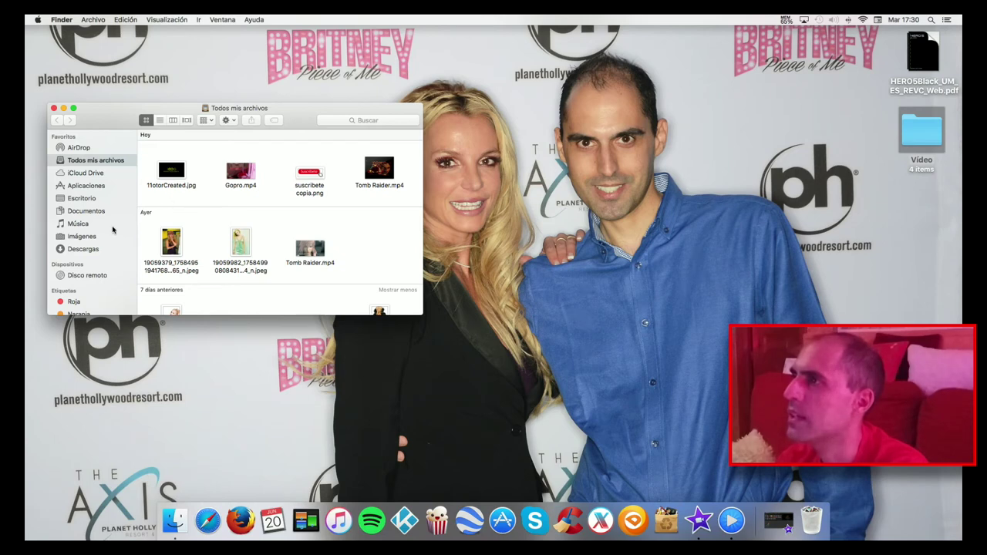
left_click(83, 238)
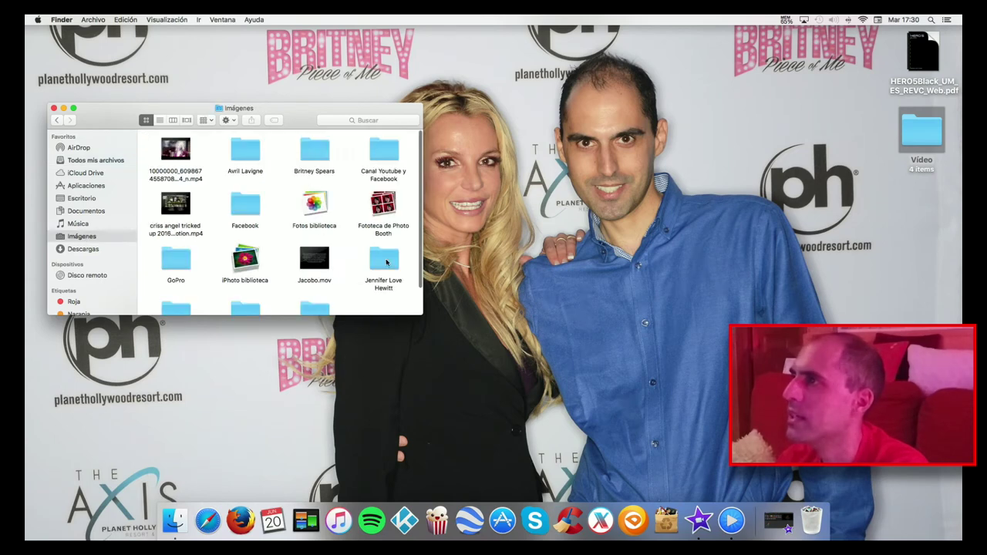
left_click(384, 158)
double_click(384, 158)
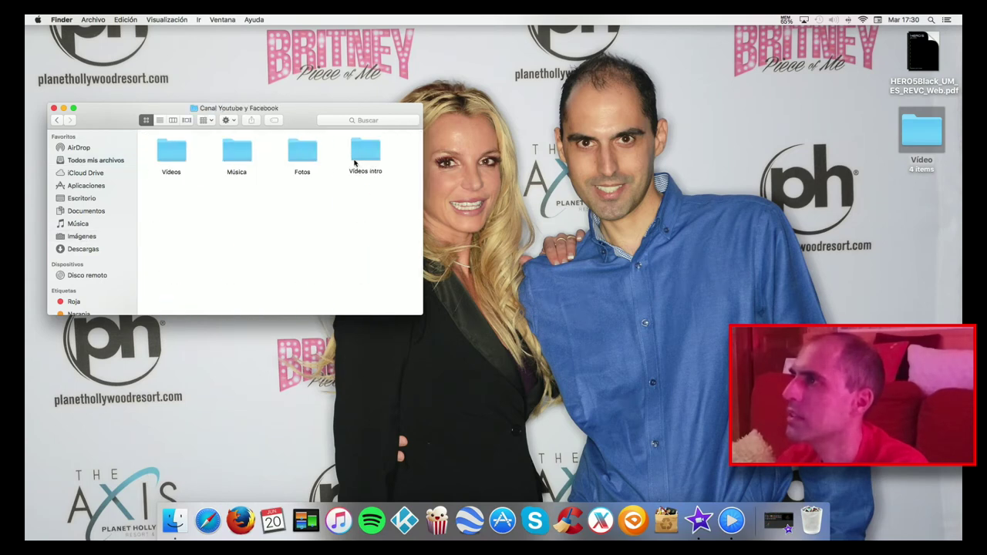
double_click(298, 158)
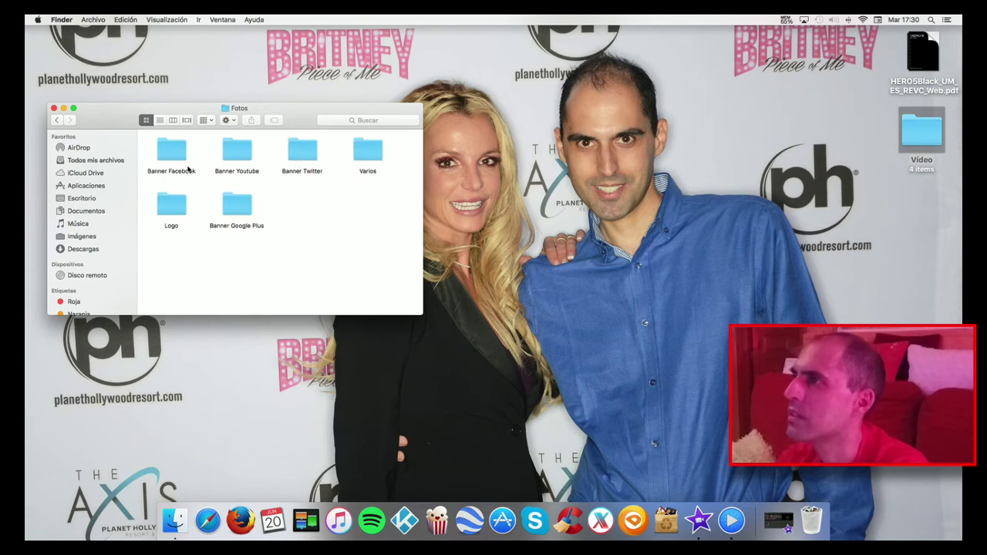
double_click(174, 205)
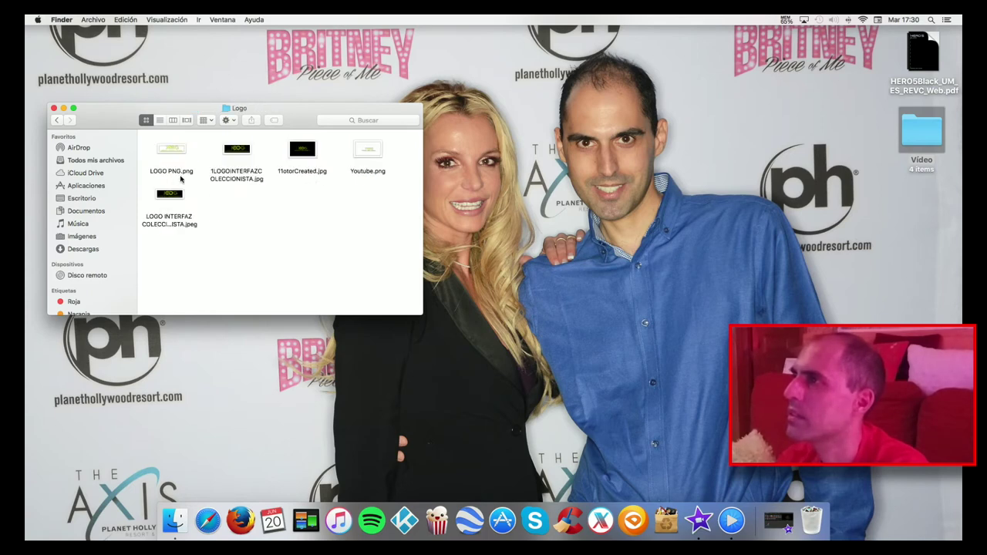
left_click_drag(316, 153, 914, 196)
left_click(54, 107)
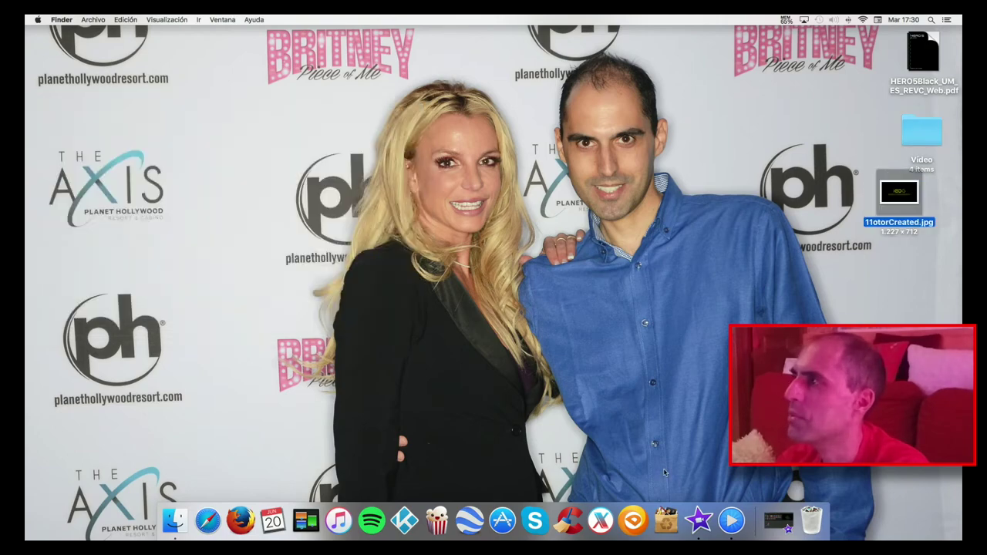
- Return to iMovie, append the 11otorCreated.jpg logo to the film and place a Zoom cruzado transition before it
left_click(781, 511)
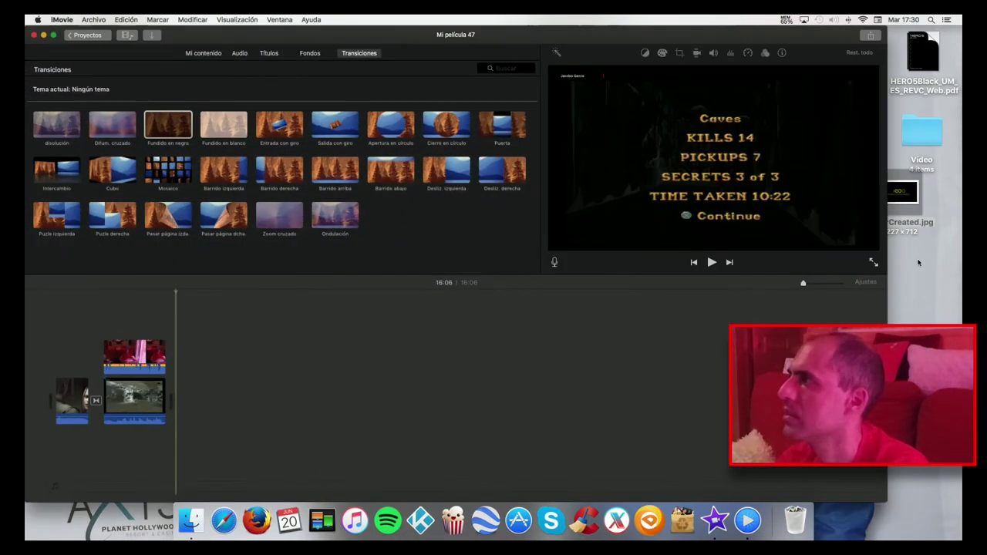
left_click_drag(904, 206, 208, 397)
left_click_drag(282, 220, 173, 400)
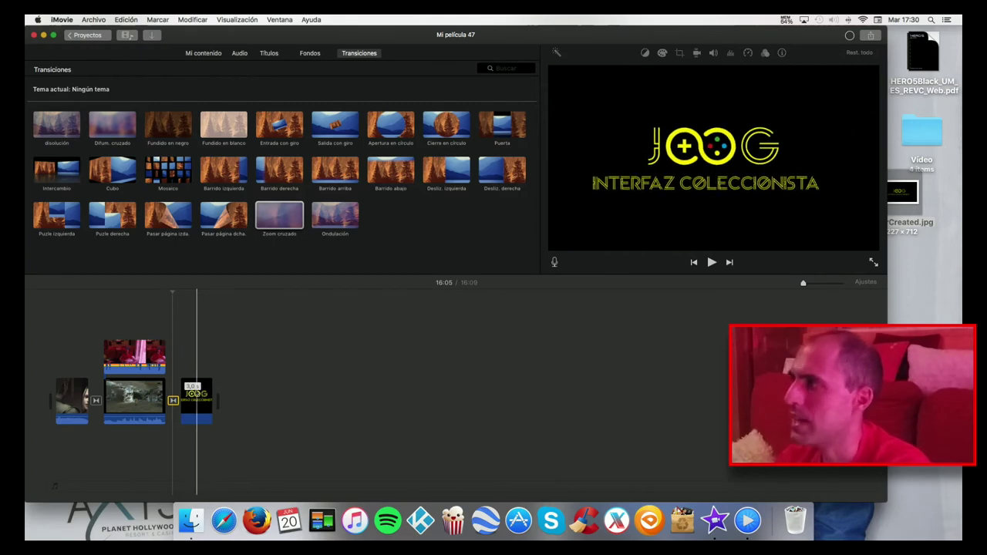
- Set the logo clip's Ken Burns framing to start on a centred crop tight around the logo and end on the full image
left_click(193, 397)
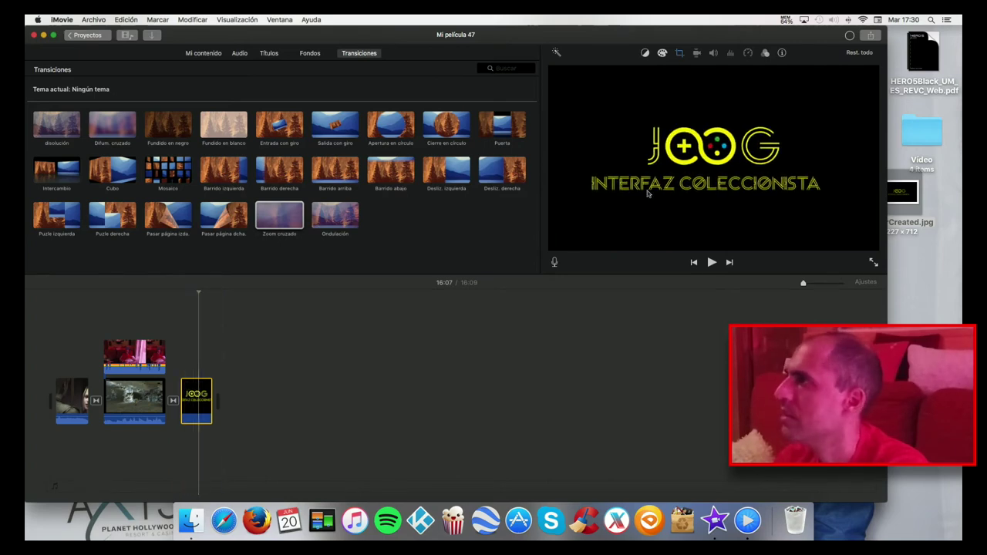
left_click(680, 54)
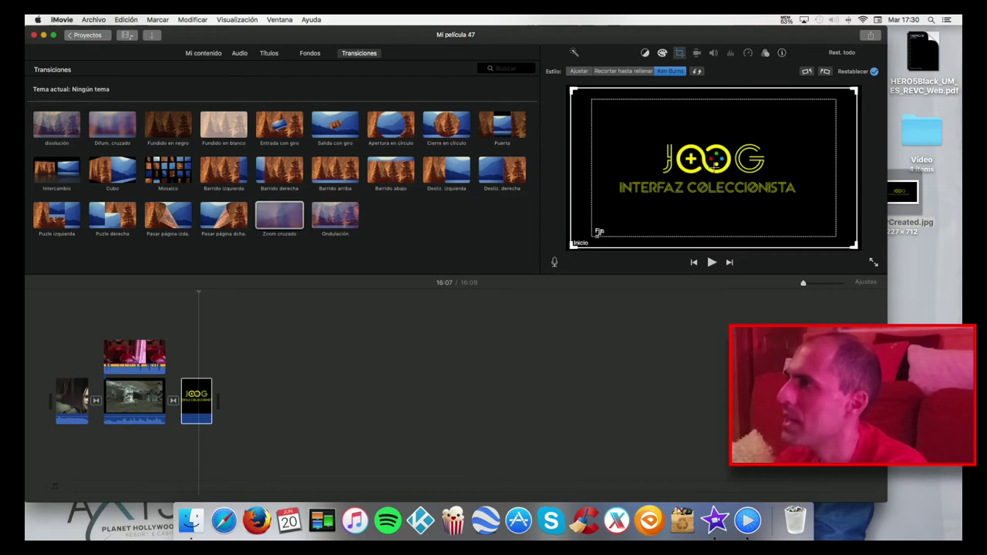
left_click_drag(572, 244, 638, 191)
left_click_drag(759, 141, 711, 185)
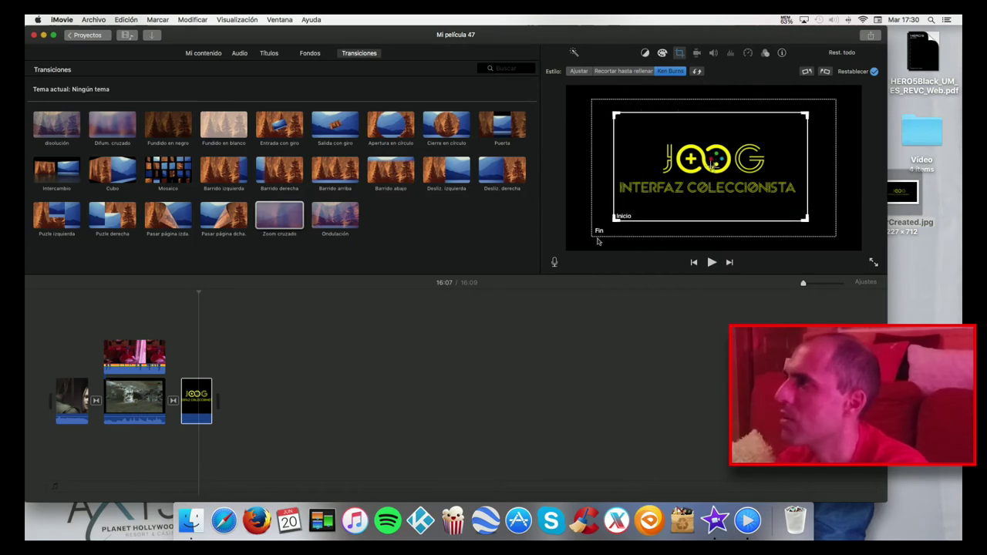
left_click_drag(591, 235, 556, 266)
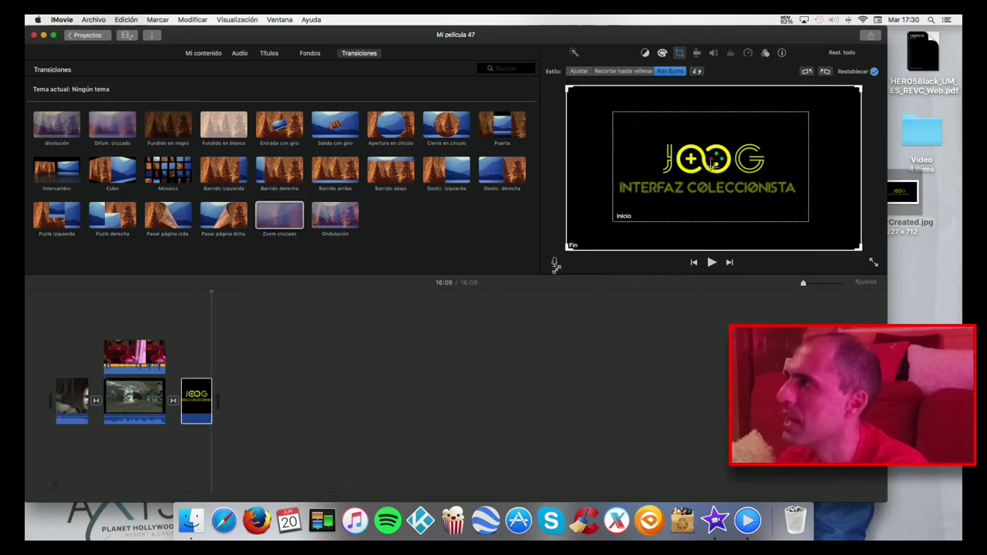
- Preview the logo clip's zoom-out and reopen its Ken Burns crop settings to check the Inicio and Fin frames
left_click(176, 340)
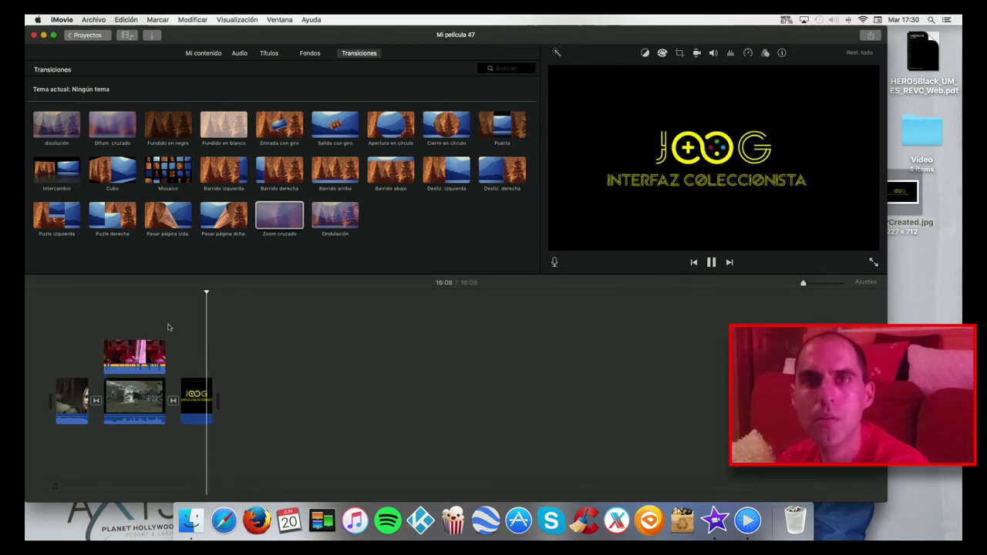
left_click(199, 397)
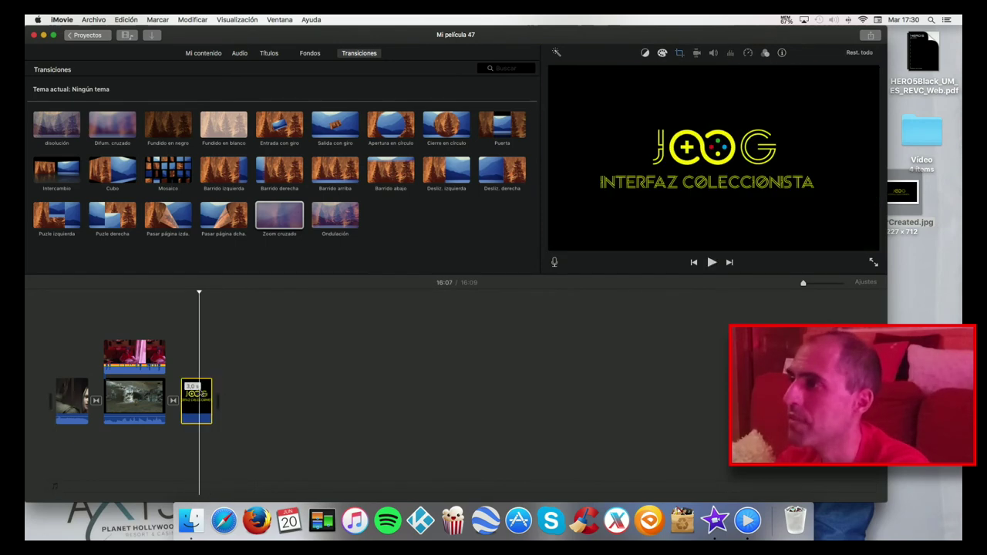
left_click(680, 53)
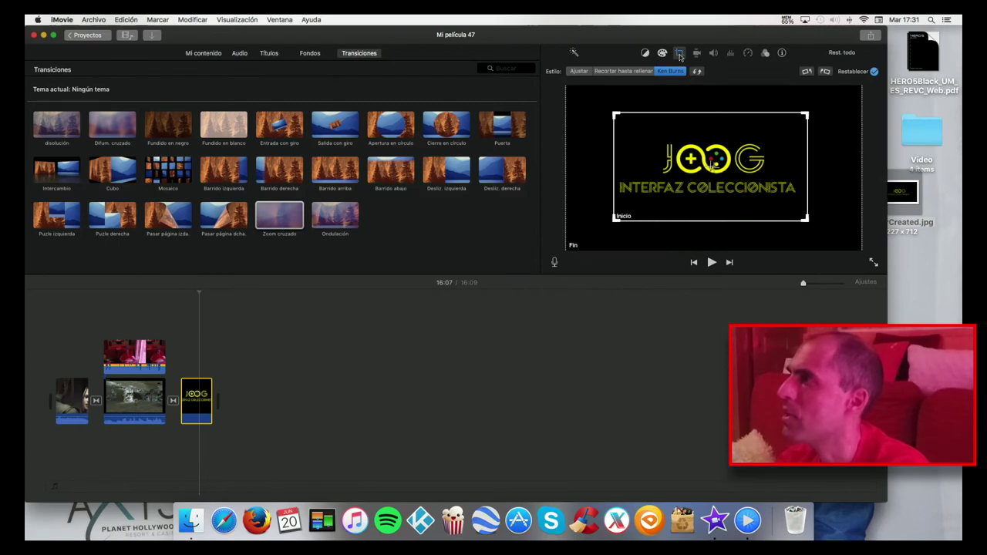